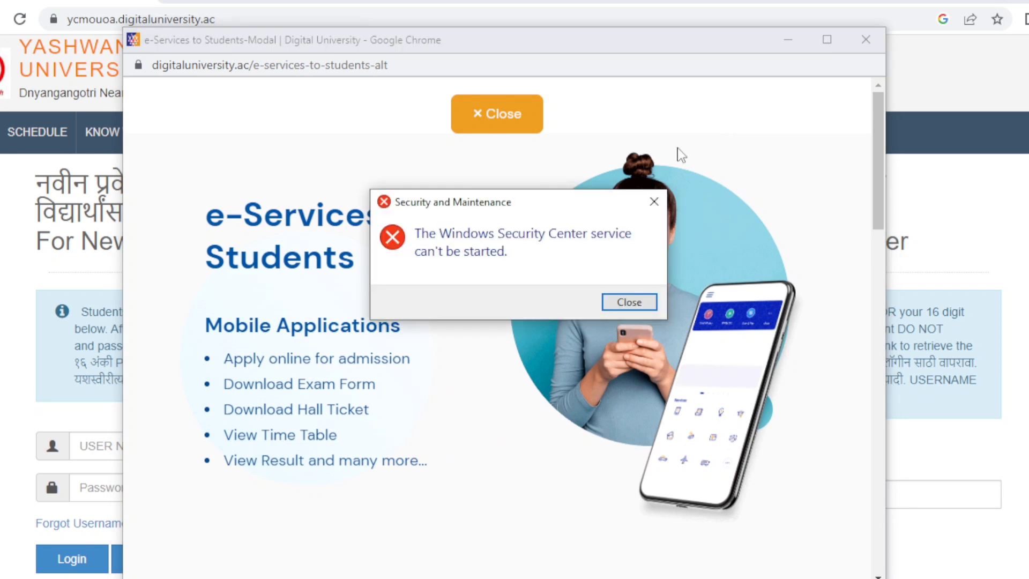
Dismiss the Windows security error and the e-Services to Students popup to reveal the login page
{"action": "left_click", "coordinate": [590, 187]}
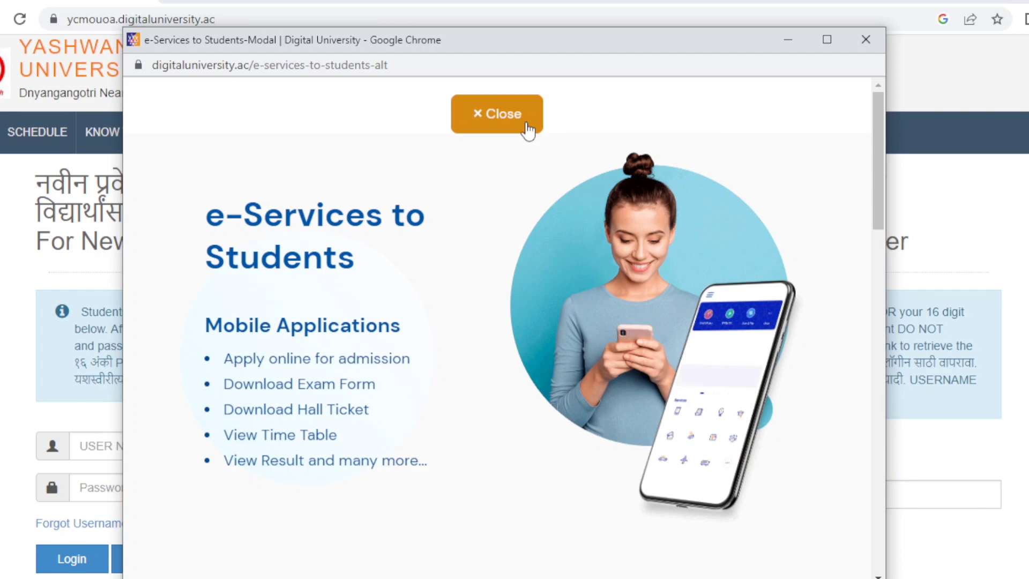
{"action": "left_click", "coordinate": [527, 130]}
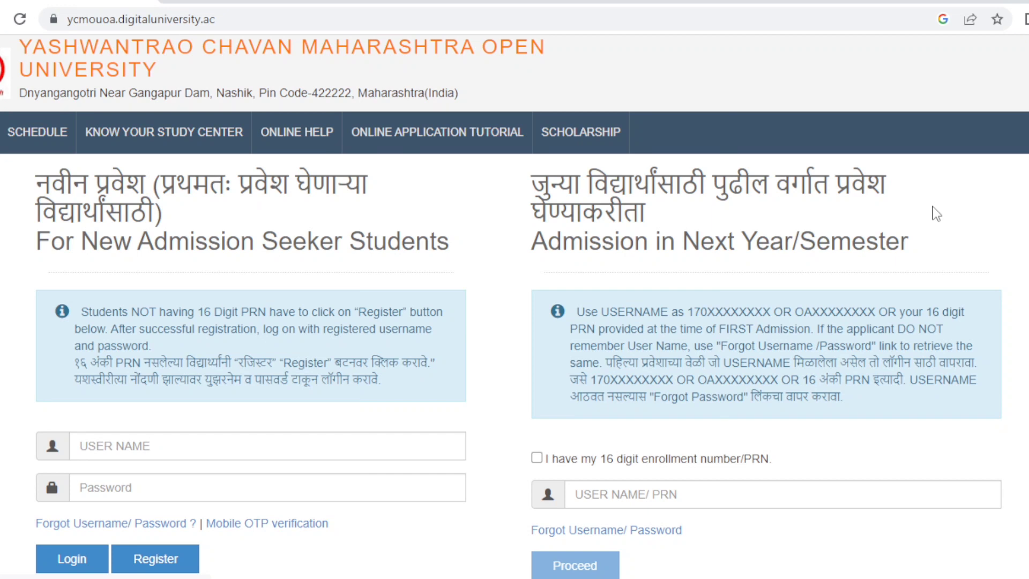
{"action": "scroll", "coordinate": [514, 306], "scroll_direction": "down", "scroll_amount": 1}
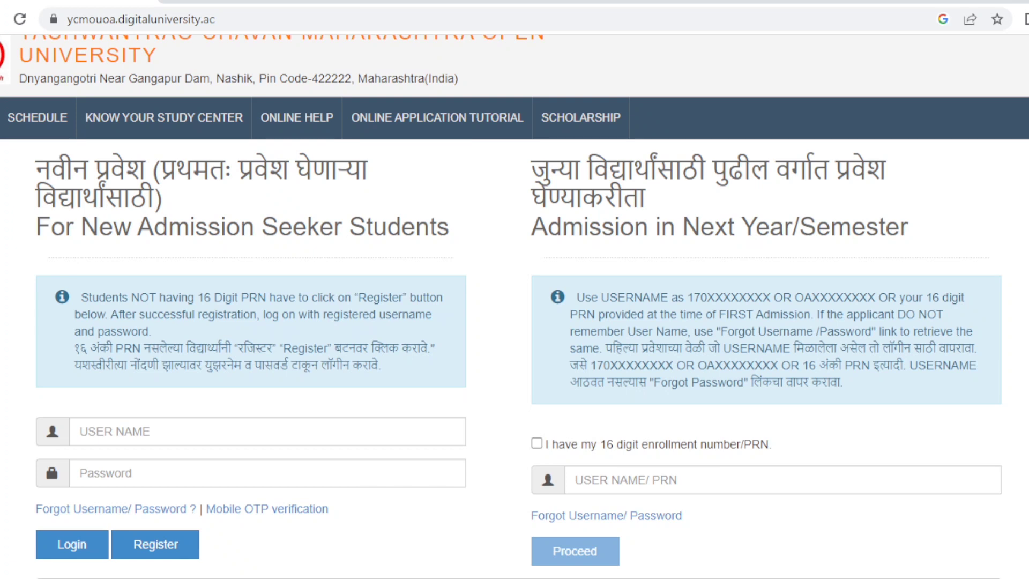
{"action": "scroll", "coordinate": [514, 306], "scroll_direction": "down", "scroll_amount": 1}
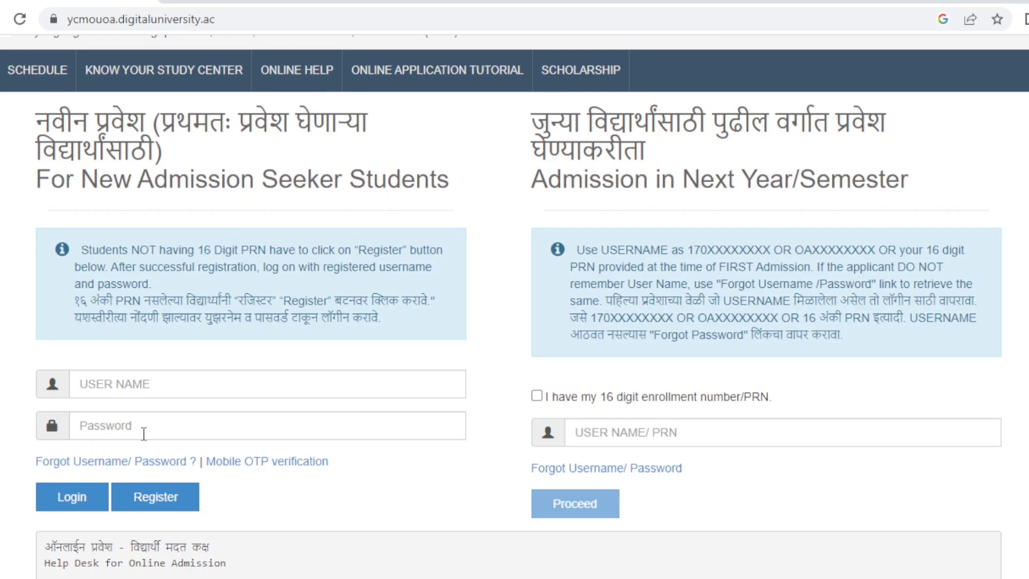
Start a new student registration and choose Son as the relation type
{"action": "left_click", "coordinate": [146, 503]}
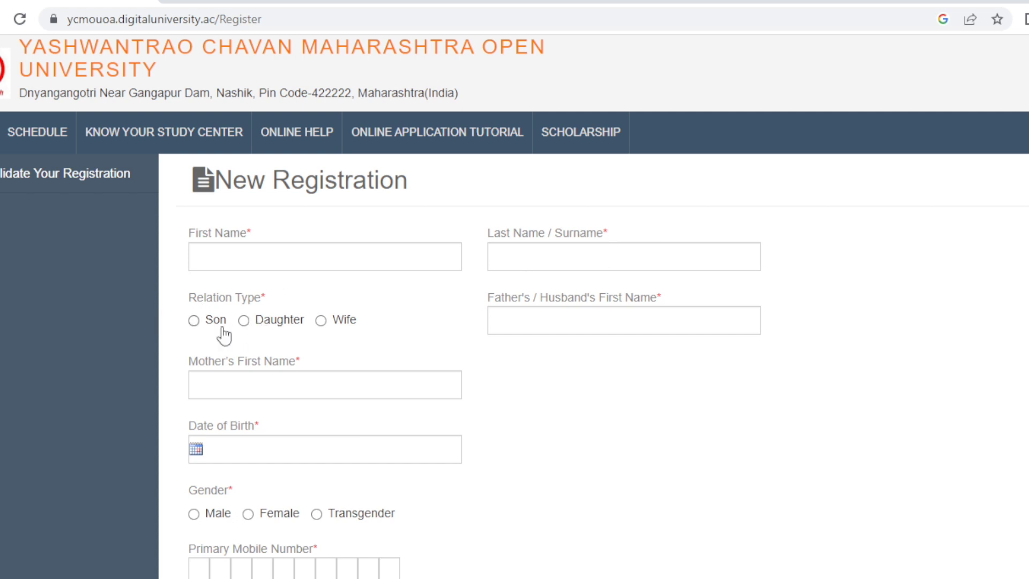
{"action": "left_click", "coordinate": [205, 321]}
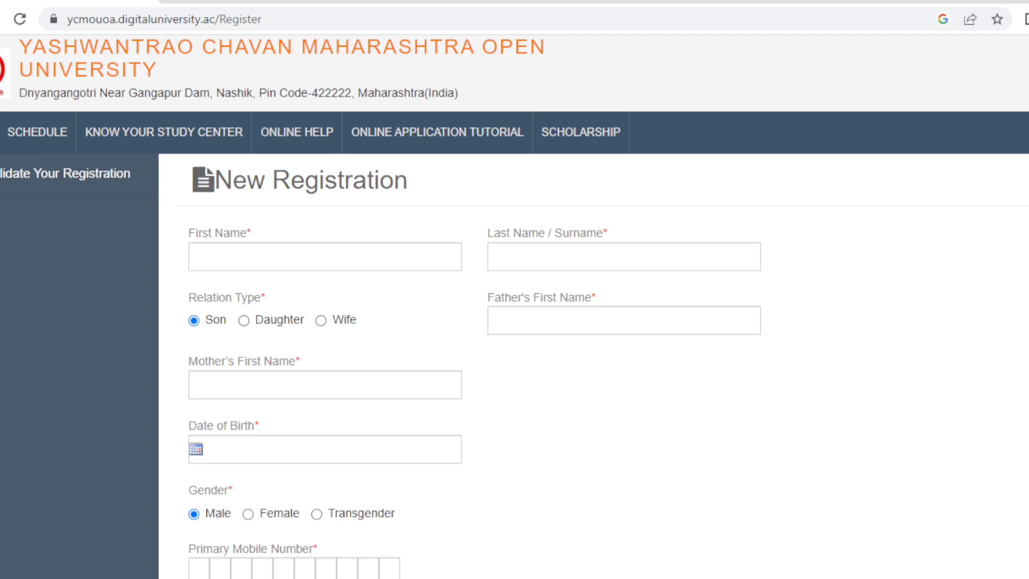
{"action": "scroll", "coordinate": [514, 306], "scroll_direction": "down", "scroll_amount": 3}
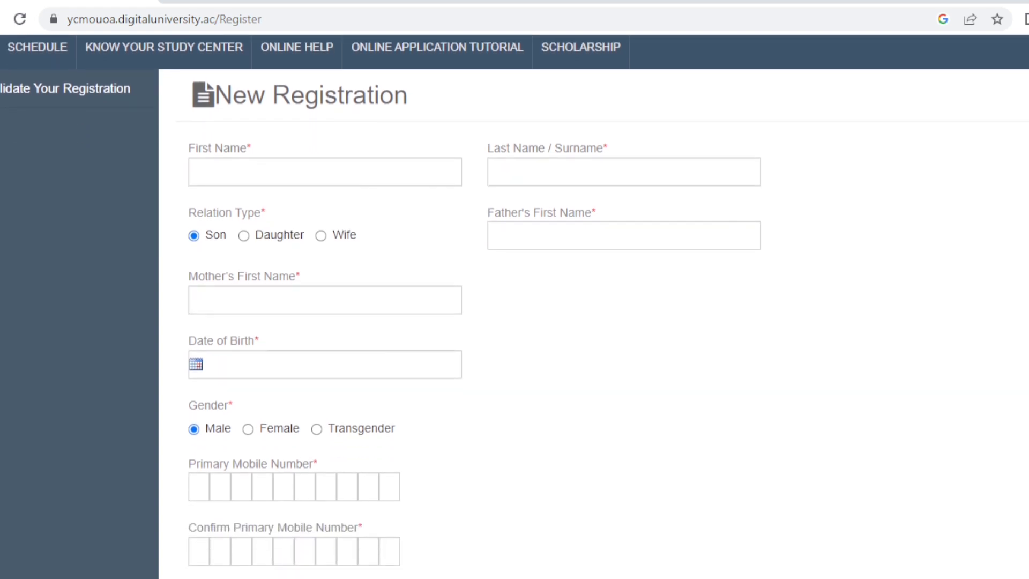
{"action": "scroll", "coordinate": [515, 305], "scroll_direction": "down", "scroll_amount": 3}
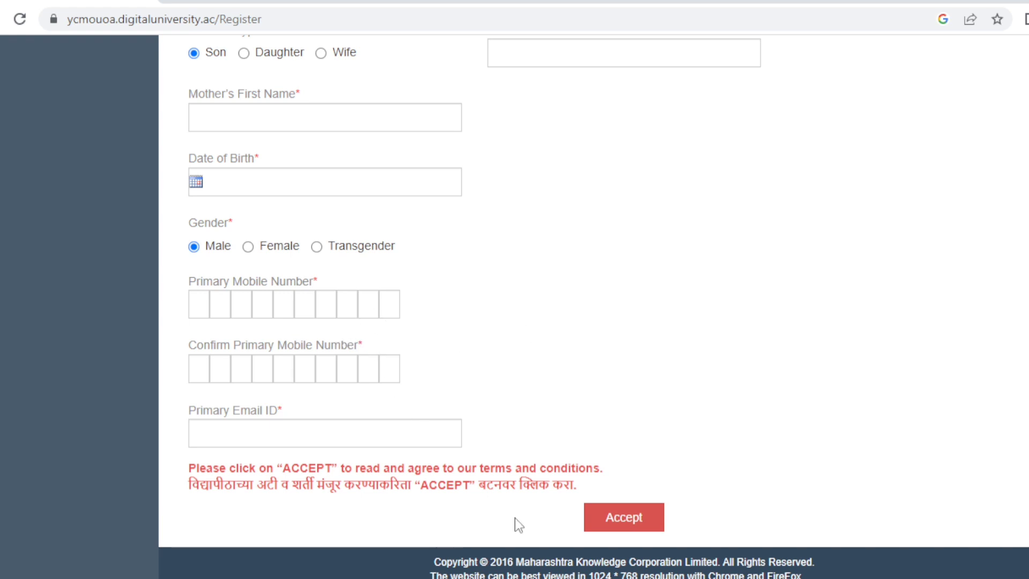
Read the terms, confirm having read the prospectus and rules, and agree to the candidate agreement
{"action": "left_click", "coordinate": [607, 518]}
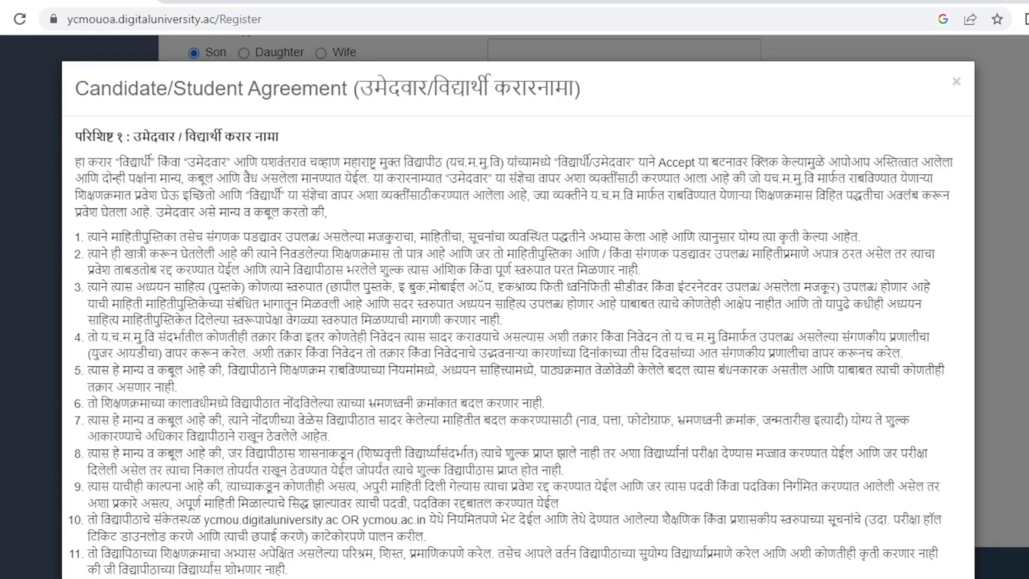
{"action": "scroll", "coordinate": [517, 321], "scroll_direction": "down", "scroll_amount": 4}
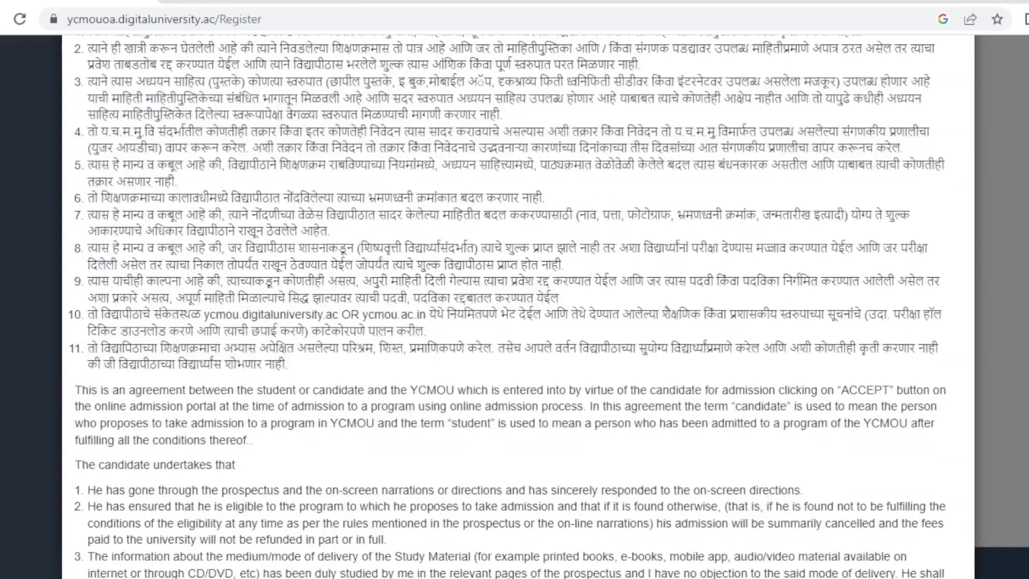
{"action": "scroll", "coordinate": [507, 305], "scroll_direction": "down", "scroll_amount": 5}
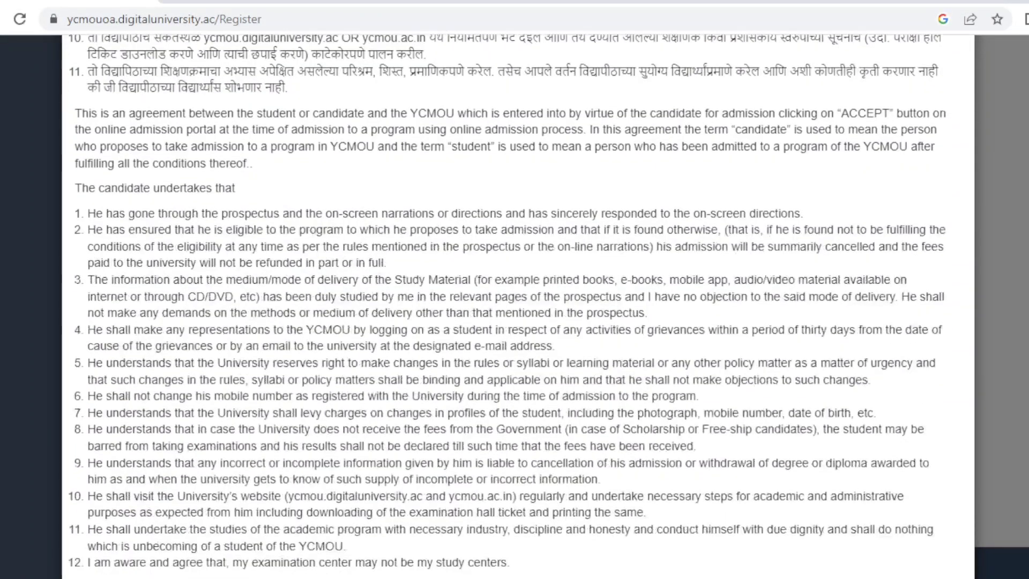
{"action": "scroll", "coordinate": [517, 305], "scroll_direction": "down", "scroll_amount": 3}
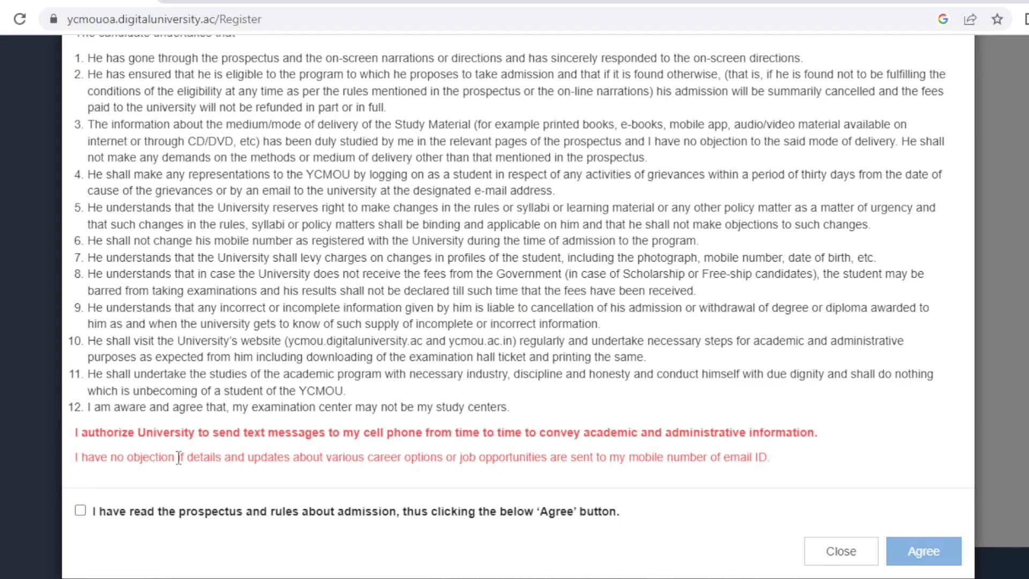
{"action": "left_click", "coordinate": [80, 511]}
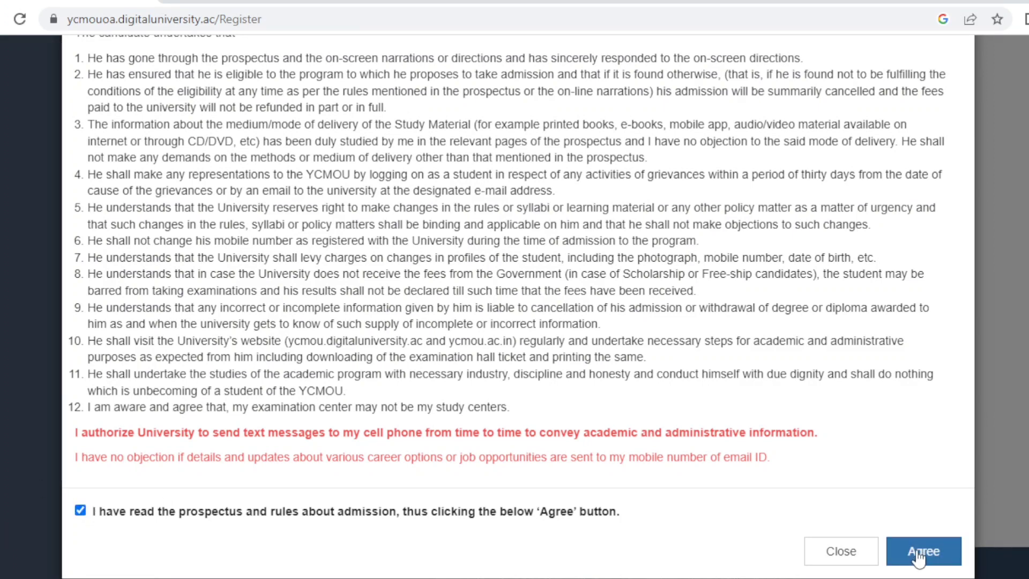
{"action": "left_click", "coordinate": [918, 552]}
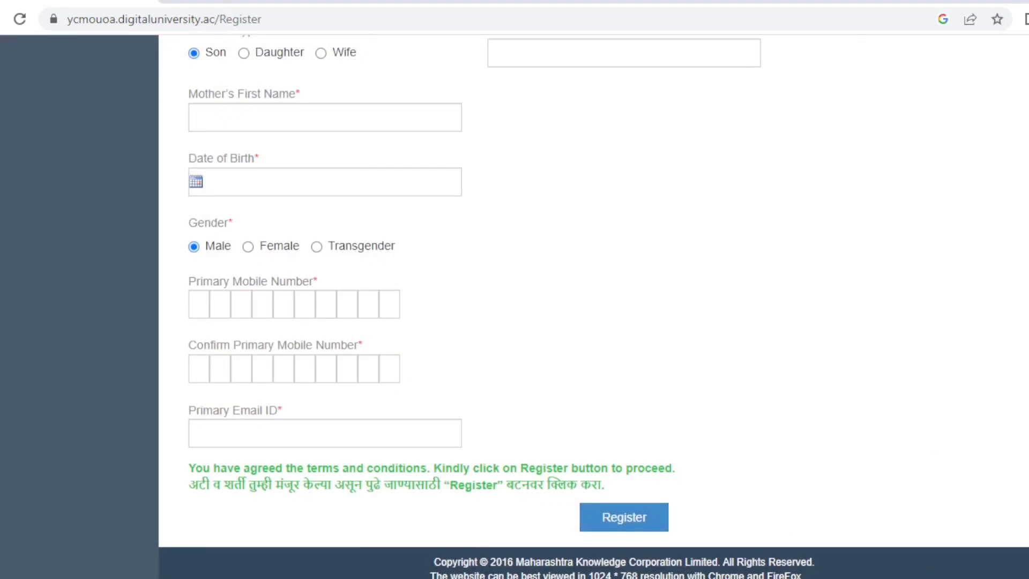
Submit the filled registration form and proceed to the username and OTP validation page
{"action": "scroll", "coordinate": [593, 307], "scroll_direction": "up", "scroll_amount": 5}
{"action": "scroll", "coordinate": [593, 307], "scroll_direction": "down", "scroll_amount": 5}
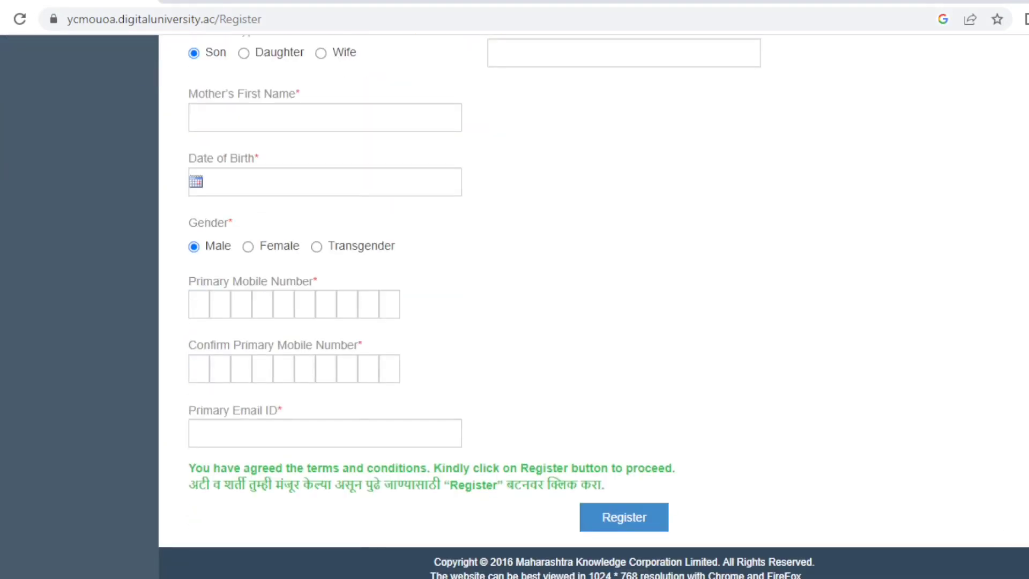
{"action": "left_click", "coordinate": [649, 525]}
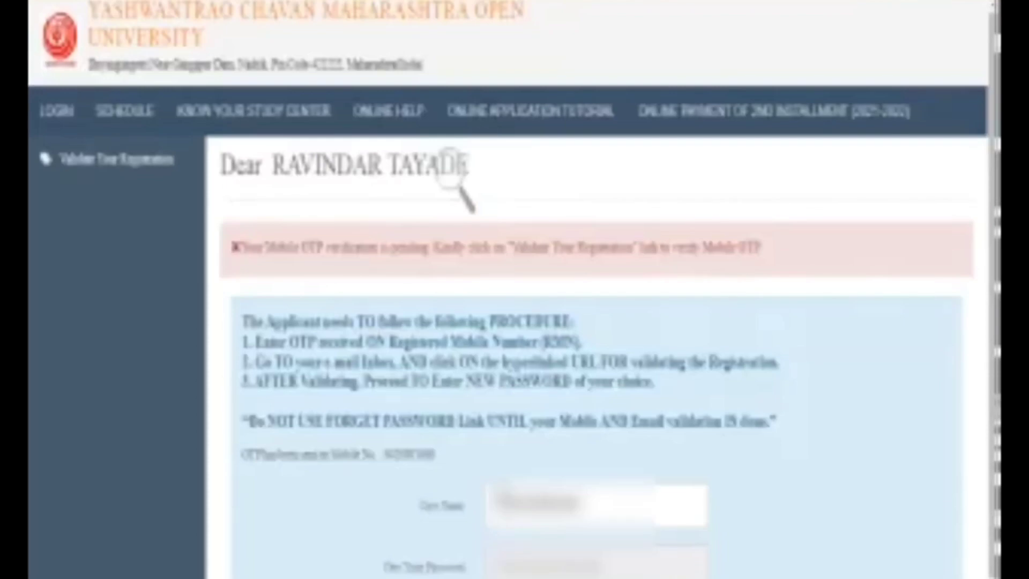
{"action": "scroll", "coordinate": [450, 161], "scroll_direction": "down", "scroll_amount": 1}
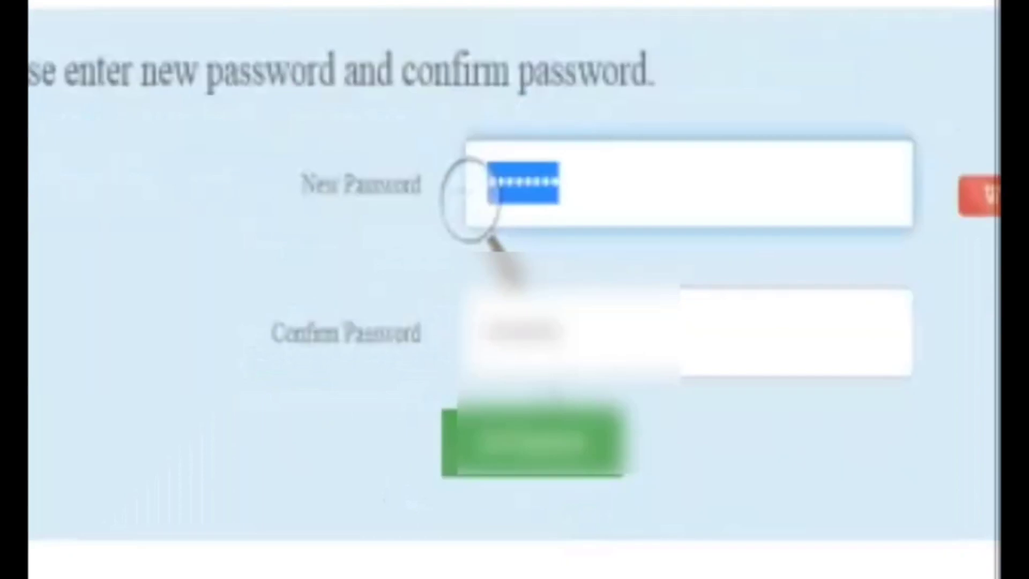
Enter the new account password and confirm it in the second field
{"action": "key", "text": "Tab"}
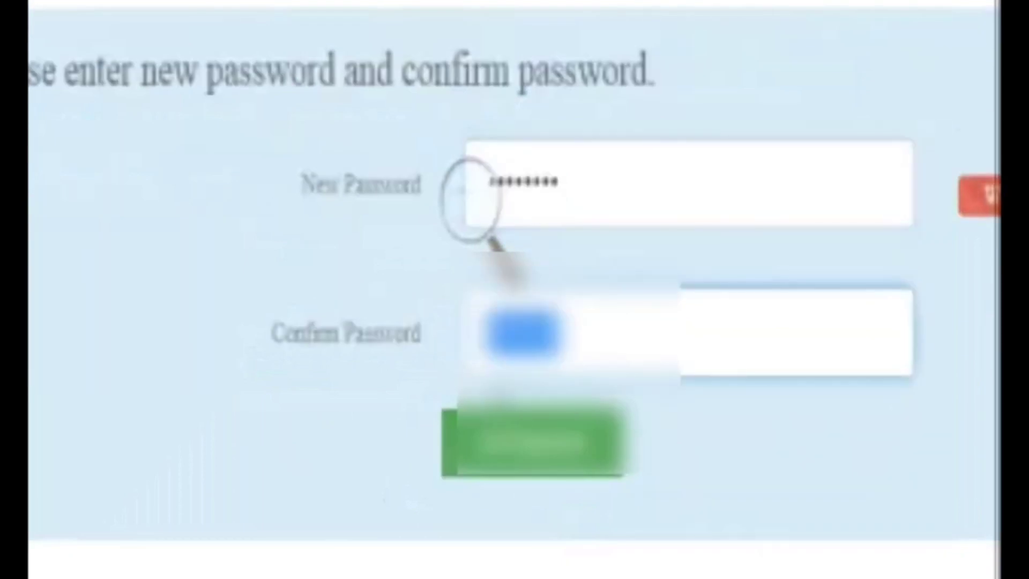
{"action": "key", "text": "shift+Tab"}
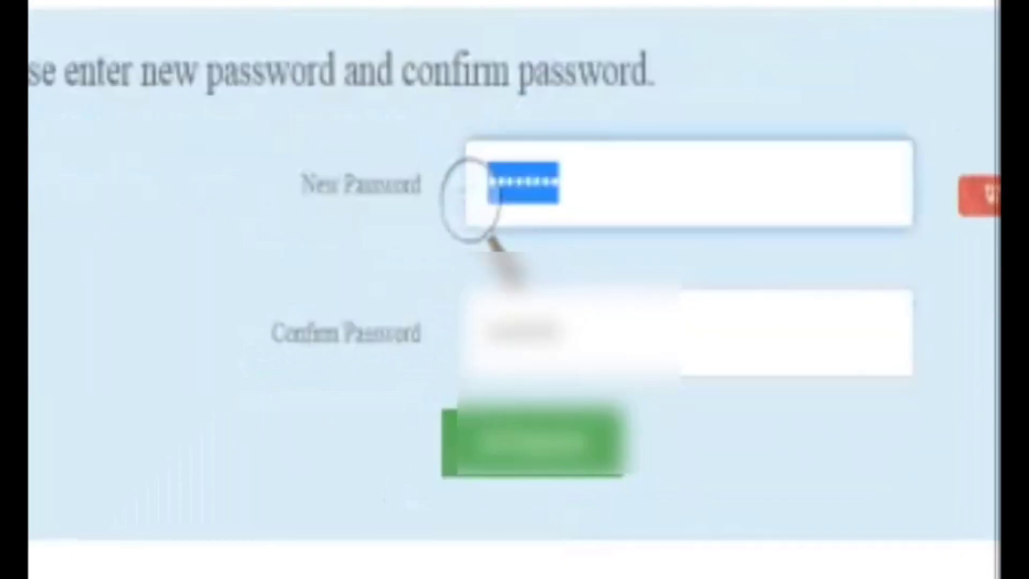
{"action": "key", "text": "Tab"}
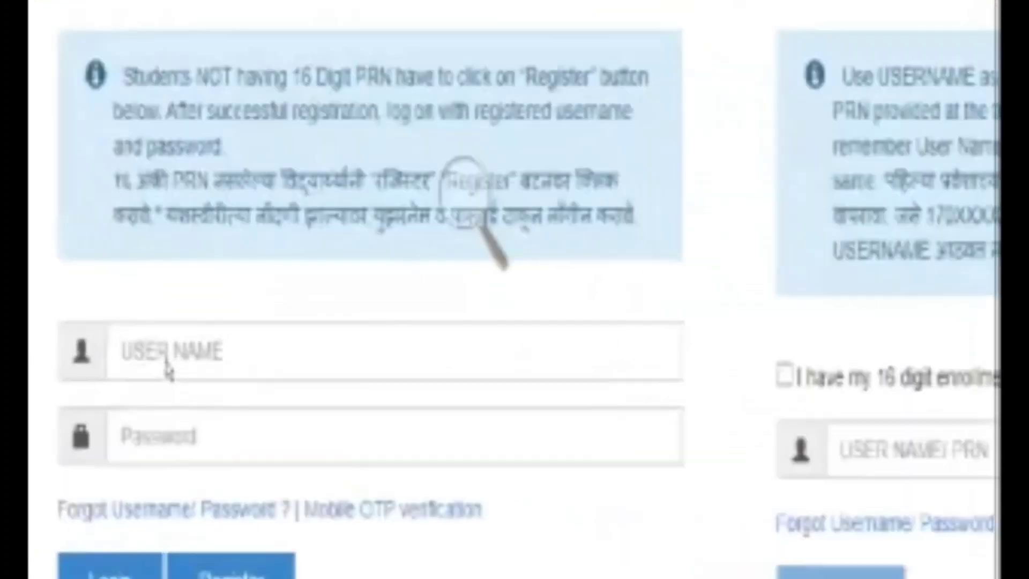
Log in with the new account's username and password to reach the student dashboard
{"action": "type", "text": "sanjay"}
{"action": "key", "text": "Tab"}
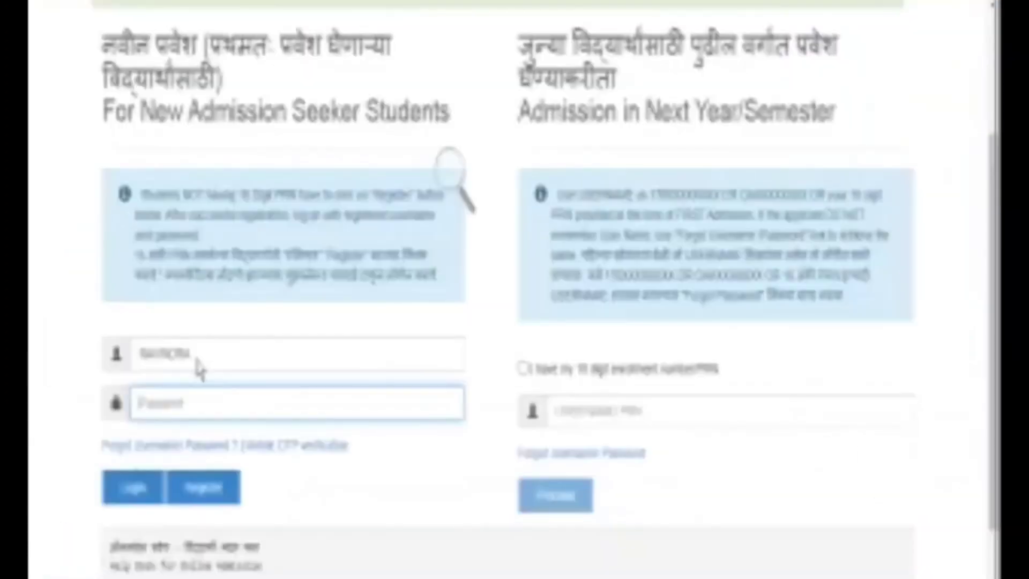
{"action": "type", "text": "••••••"}
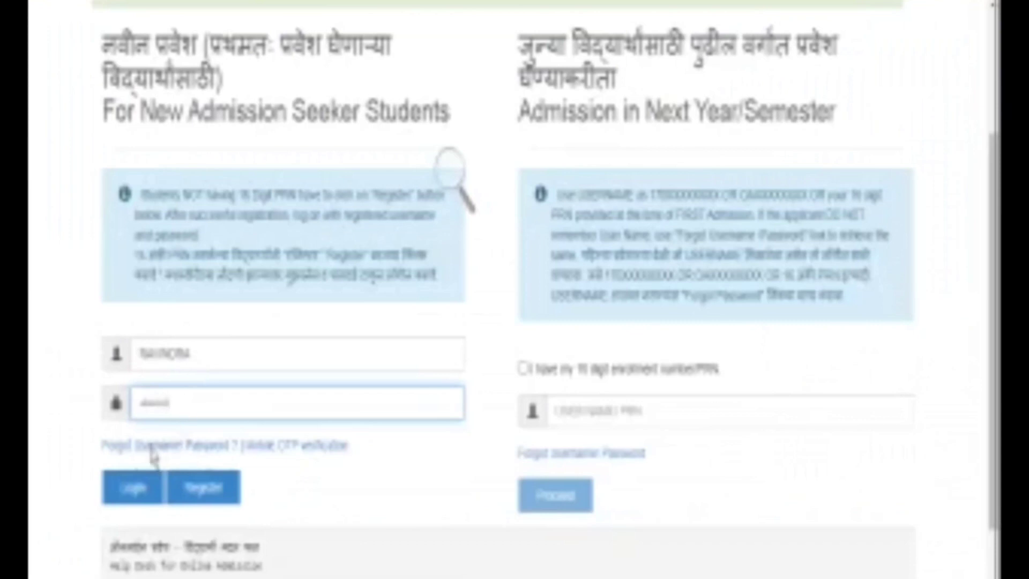
{"action": "left_click", "coordinate": [137, 490]}
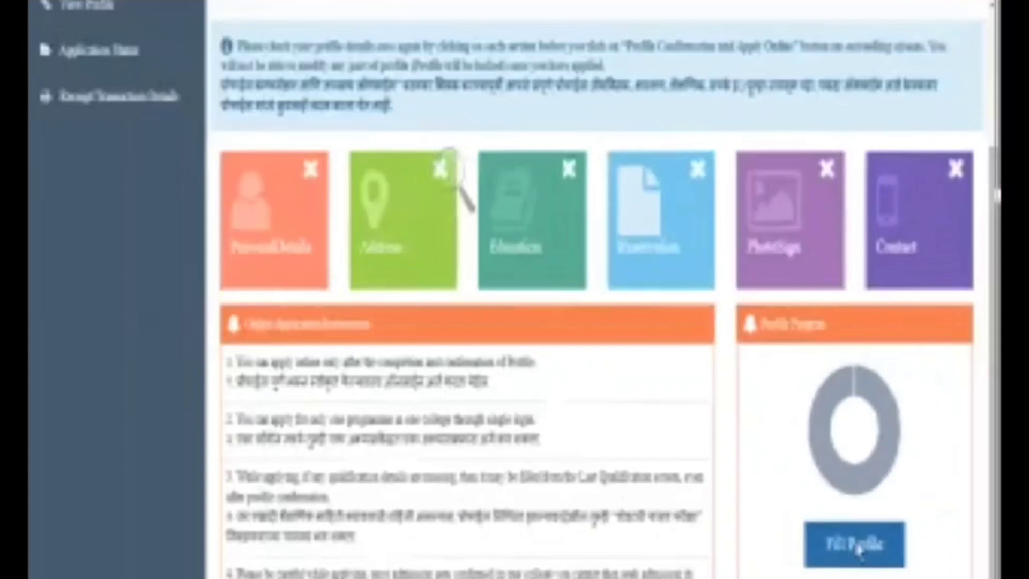
Open the personal details form, check the mother's regional-language name, and leave the name unchanged
{"action": "left_click", "coordinate": [857, 547]}
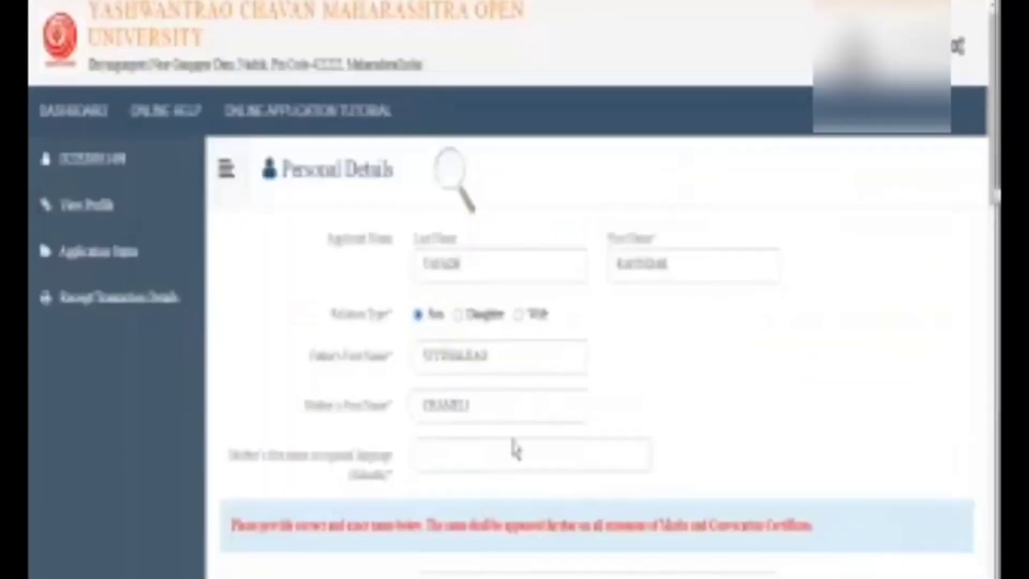
{"action": "left_click", "coordinate": [514, 448]}
{"action": "scroll", "coordinate": [514, 448], "scroll_direction": "down", "scroll_amount": 5}
{"action": "scroll", "coordinate": [408, 201], "scroll_direction": "down", "scroll_amount": 5}
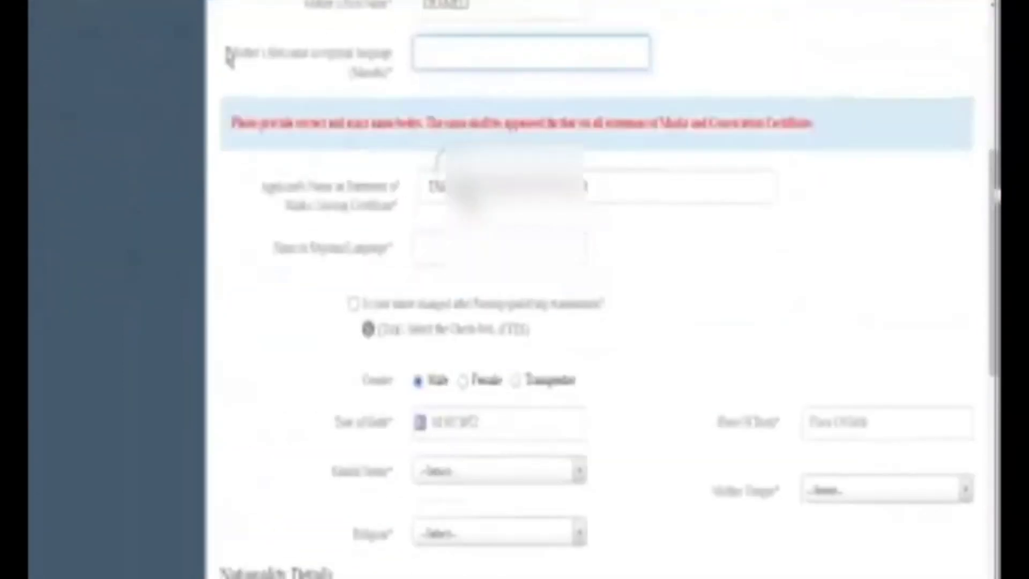
{"action": "left_click_drag", "start_coordinate": [231, 49], "coordinate": [398, 85]}
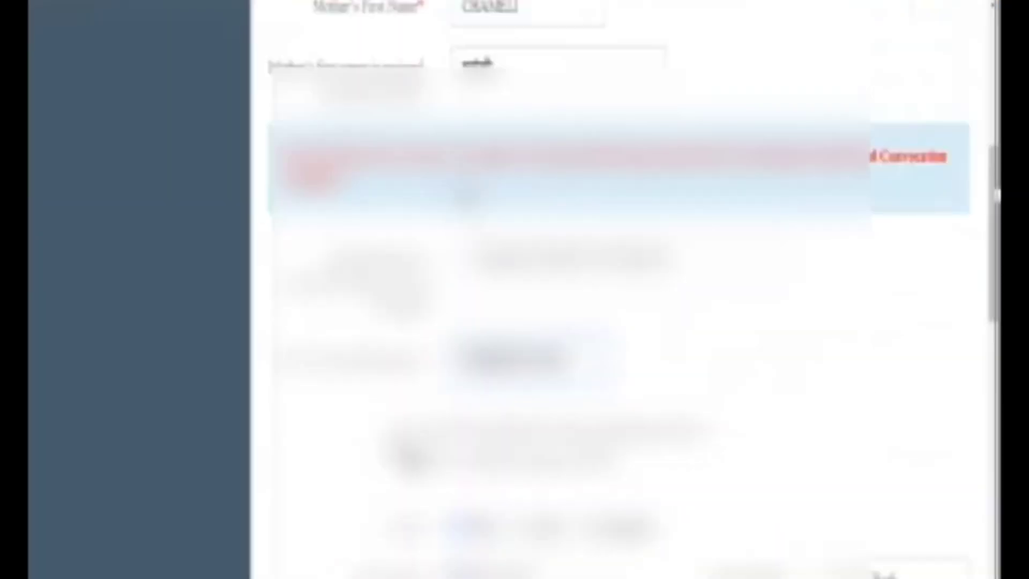
{"action": "scroll", "coordinate": [525, 409], "scroll_direction": "down", "scroll_amount": 5}
{"action": "scroll", "coordinate": [523, 406], "scroll_direction": "up", "scroll_amount": 2}
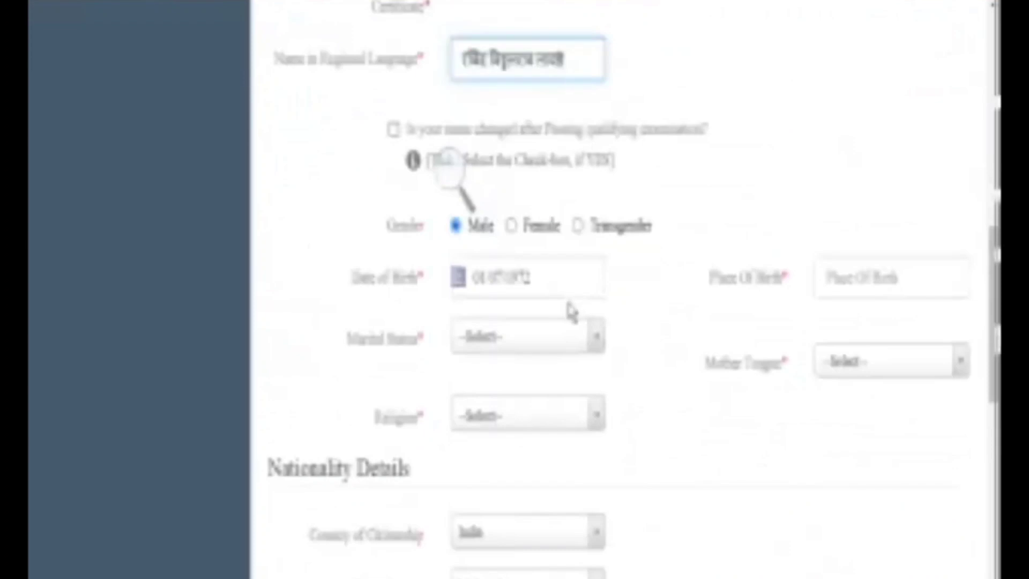
{"action": "scroll", "coordinate": [572, 312], "scroll_direction": "down", "scroll_amount": 1}
{"action": "scroll", "coordinate": [572, 312], "scroll_direction": "down", "scroll_amount": 1}
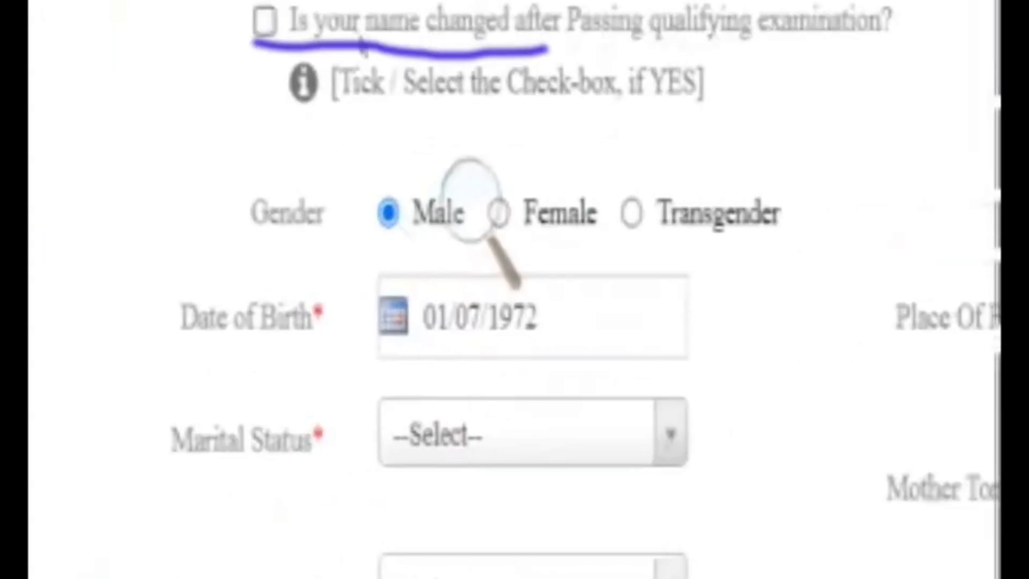
{"action": "left_click", "coordinate": [397, 48]}
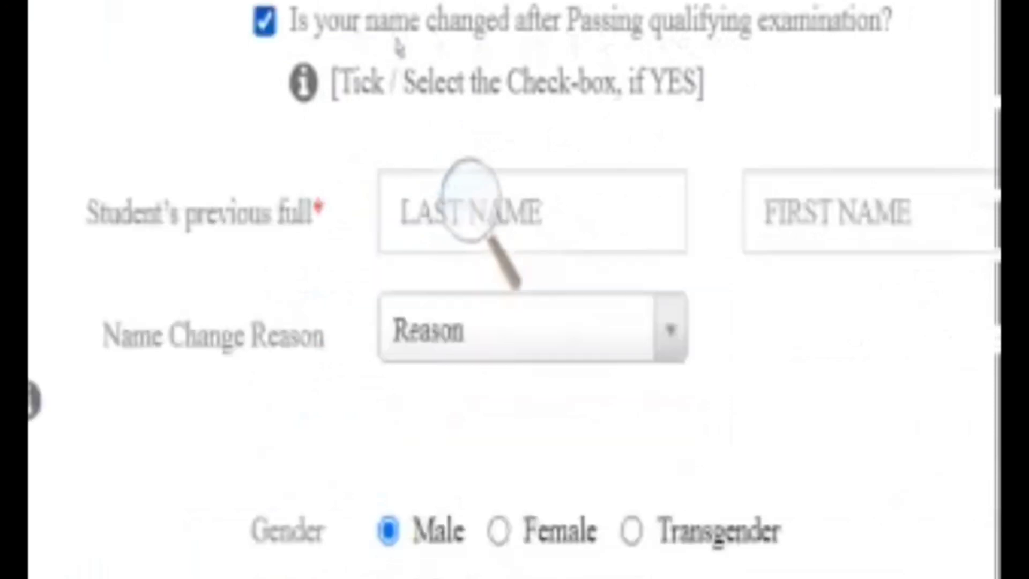
{"action": "left_click", "coordinate": [399, 51]}
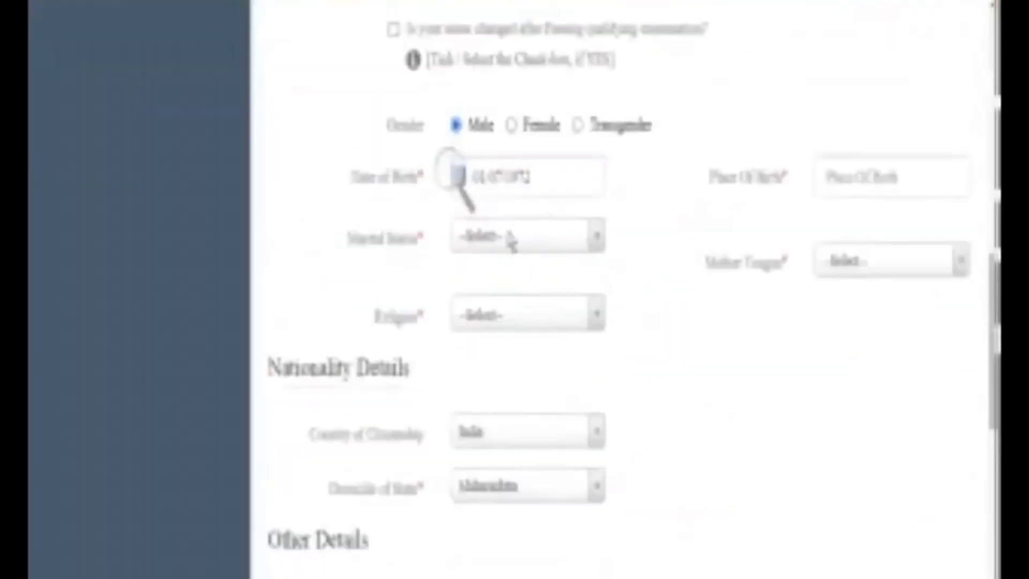
Set marital status Married, place of birth Nashik, mother tongue Marathi and religion Hindu
{"action": "left_click", "coordinate": [510, 235]}
{"action": "left_click", "coordinate": [514, 270]}
{"action": "left_click", "coordinate": [884, 180]}
{"action": "type", "text": "Nashik"}
{"action": "left_click", "coordinate": [844, 273]}
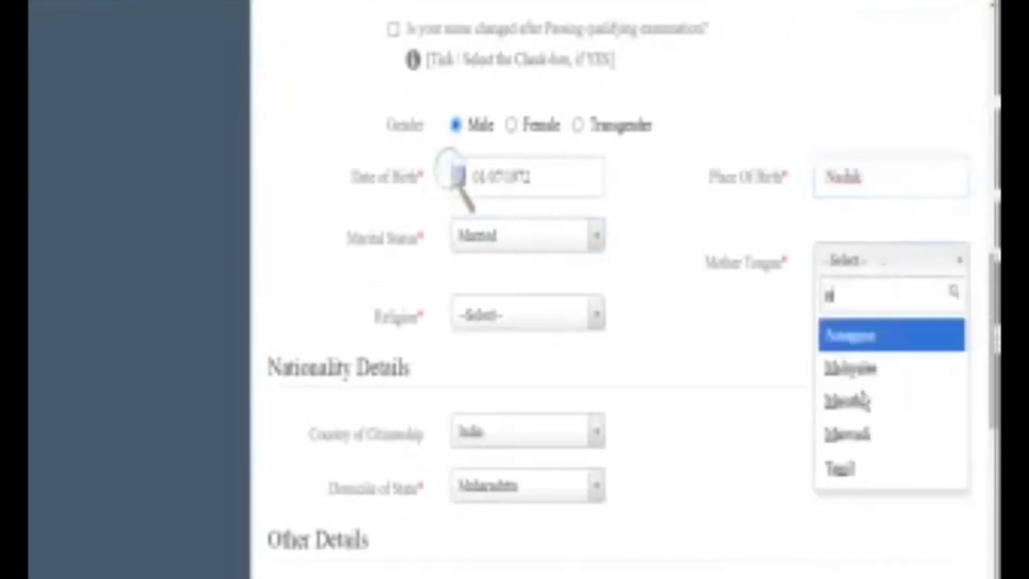
{"action": "left_click", "coordinate": [856, 397]}
{"action": "left_click", "coordinate": [489, 321]}
{"action": "left_click", "coordinate": [494, 388]}
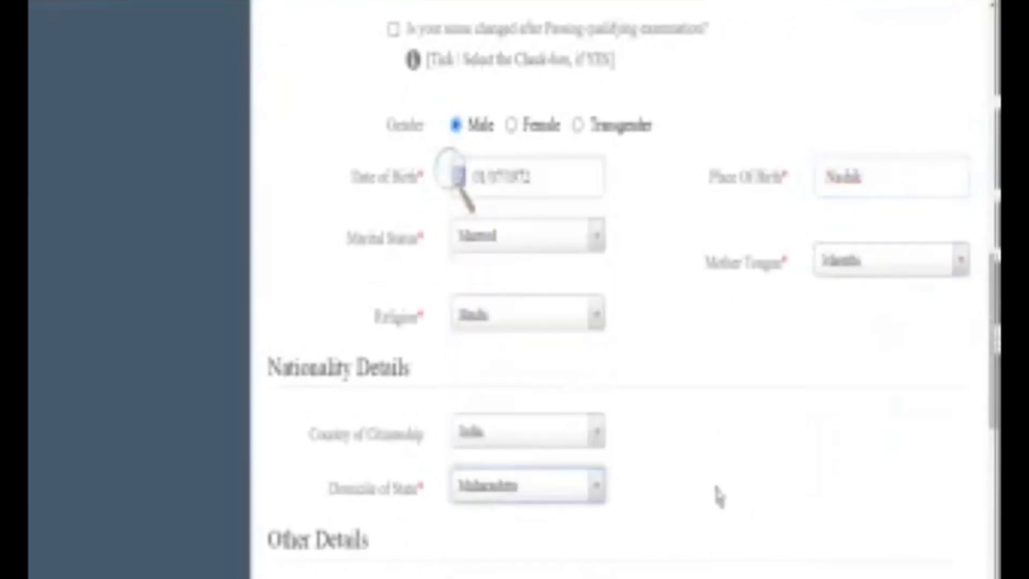
Enter the candidate's Aadhaar number in the Aadhaar field
{"action": "scroll", "coordinate": [716, 493], "scroll_direction": "down", "scroll_amount": 5}
{"action": "triple_click", "coordinate": [793, 339]}
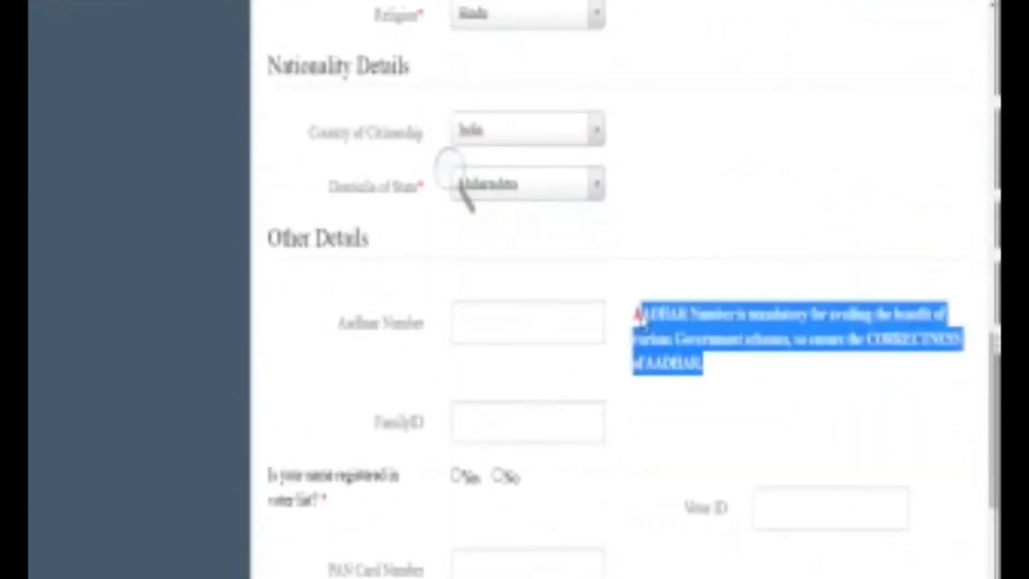
{"action": "left_click", "coordinate": [507, 337]}
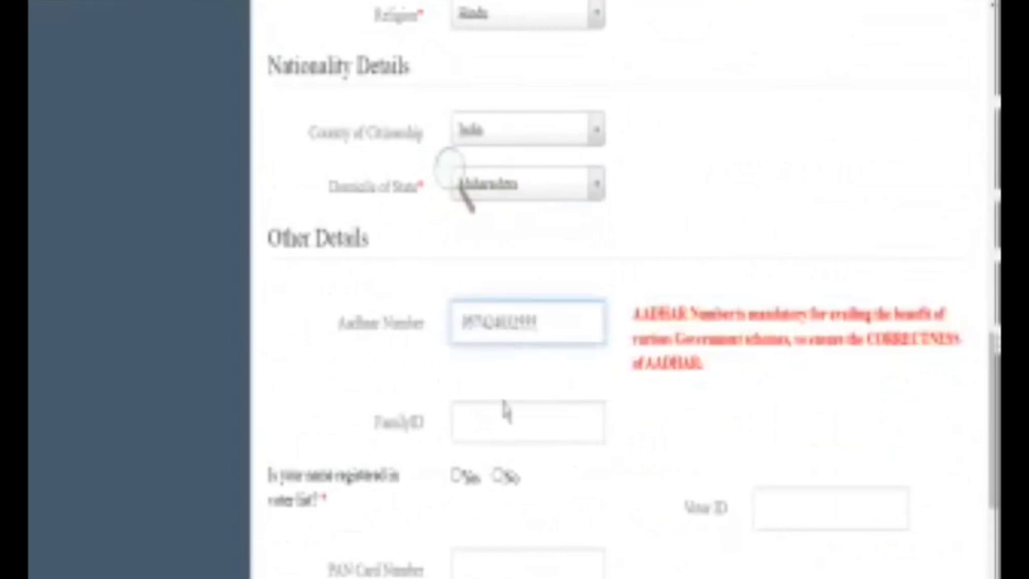
{"action": "scroll", "coordinate": [329, 413], "scroll_direction": "down", "scroll_amount": 5}
{"action": "scroll", "coordinate": [528, 450], "scroll_direction": "up", "scroll_amount": 5}
{"action": "scroll", "coordinate": [528, 441], "scroll_direction": "down", "scroll_amount": 2}
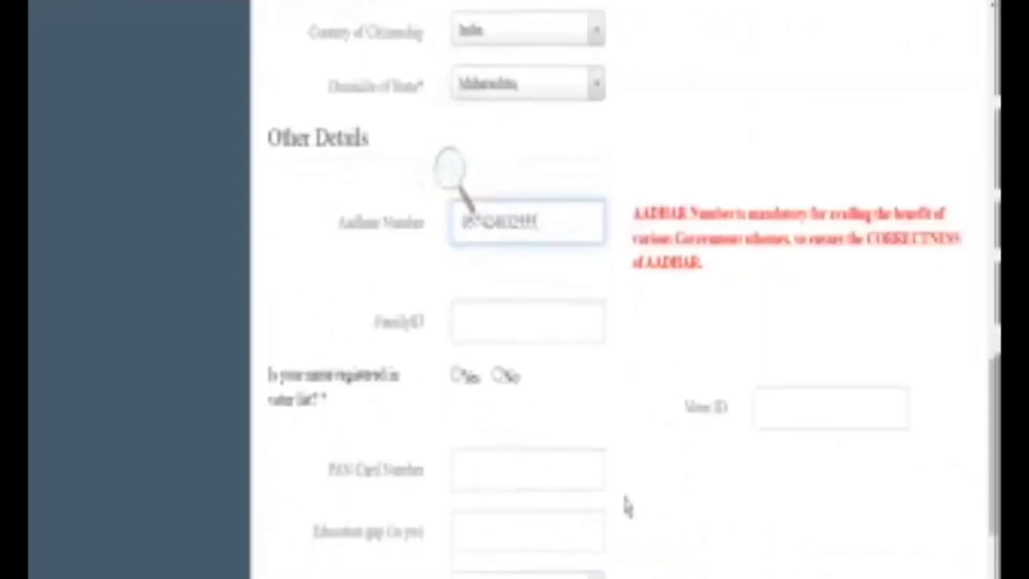
{"action": "scroll", "coordinate": [631, 504], "scroll_direction": "down", "scroll_amount": 4}
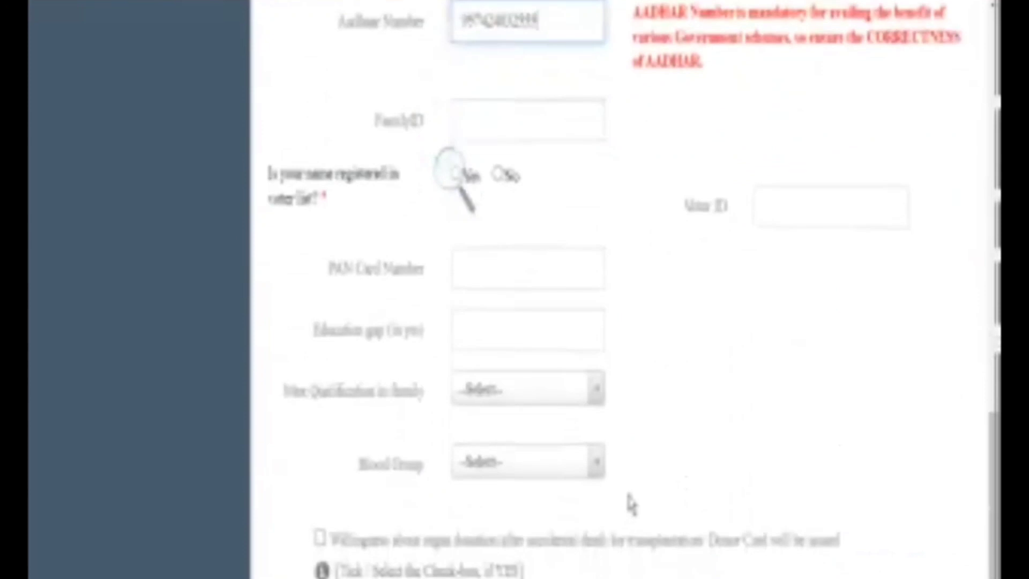
{"action": "scroll", "coordinate": [630, 502], "scroll_direction": "down", "scroll_amount": 4}
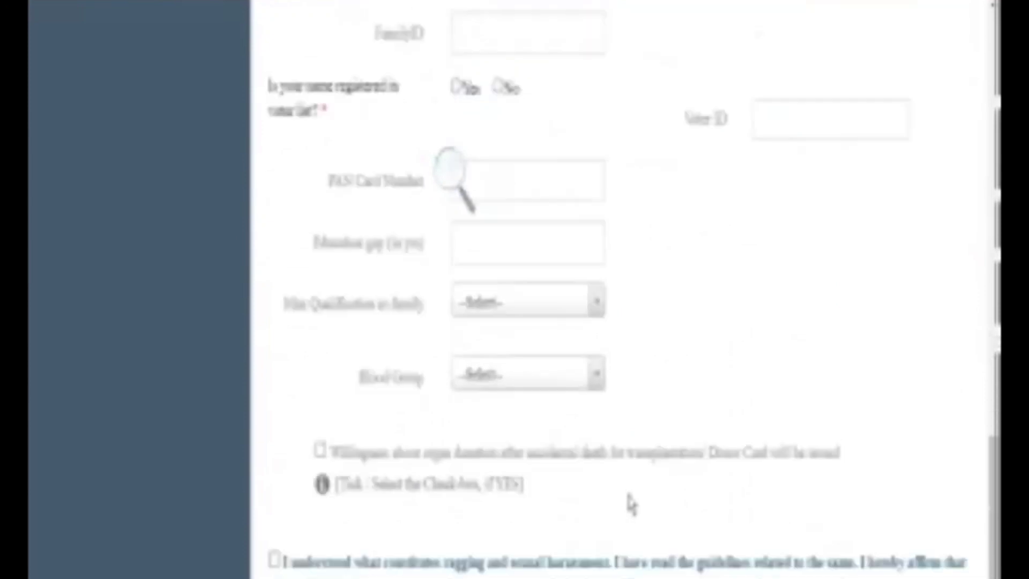
Agree to organ donation, accept the anti-ragging declaration, and save the personal details
{"action": "left_click", "coordinate": [320, 350]}
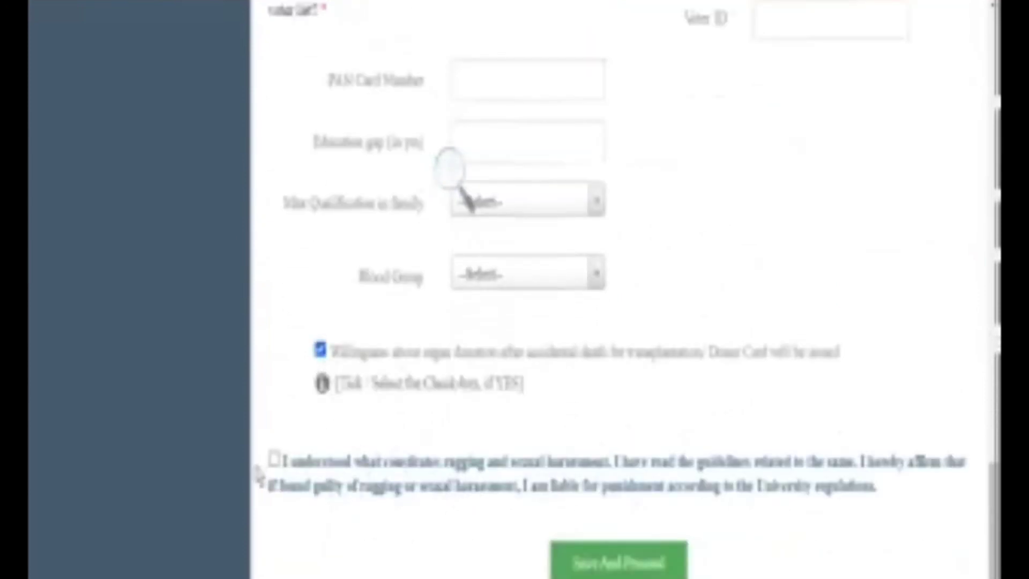
{"action": "left_click", "coordinate": [273, 460]}
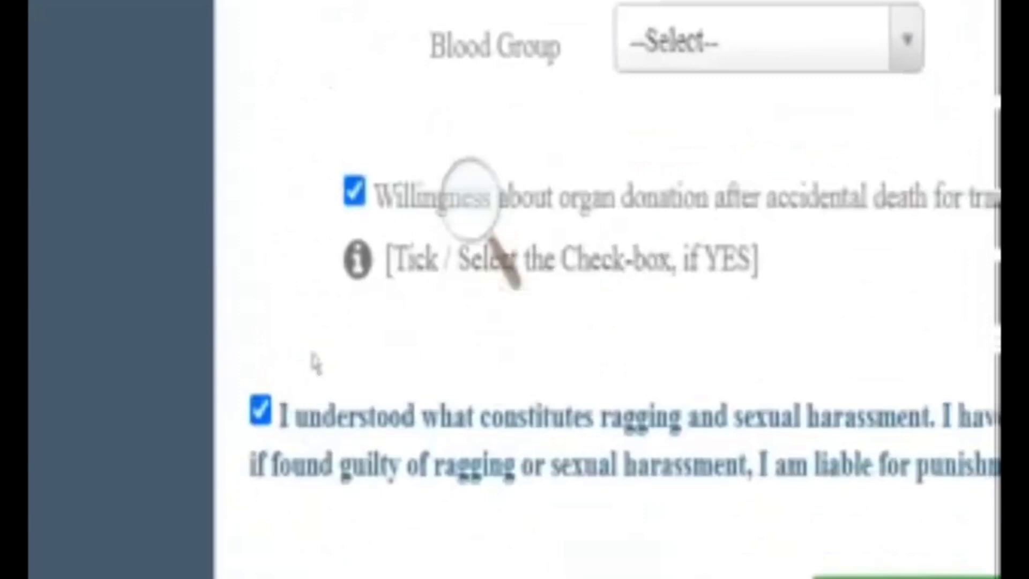
{"action": "scroll", "coordinate": [634, 458], "scroll_direction": "up", "scroll_amount": 6}
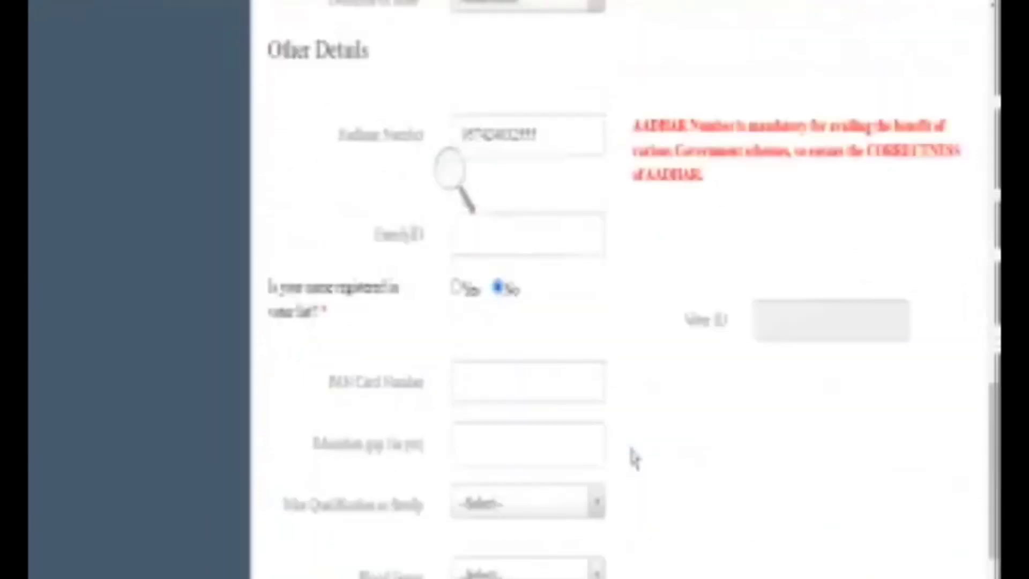
{"action": "scroll", "coordinate": [634, 458], "scroll_direction": "down", "scroll_amount": 6}
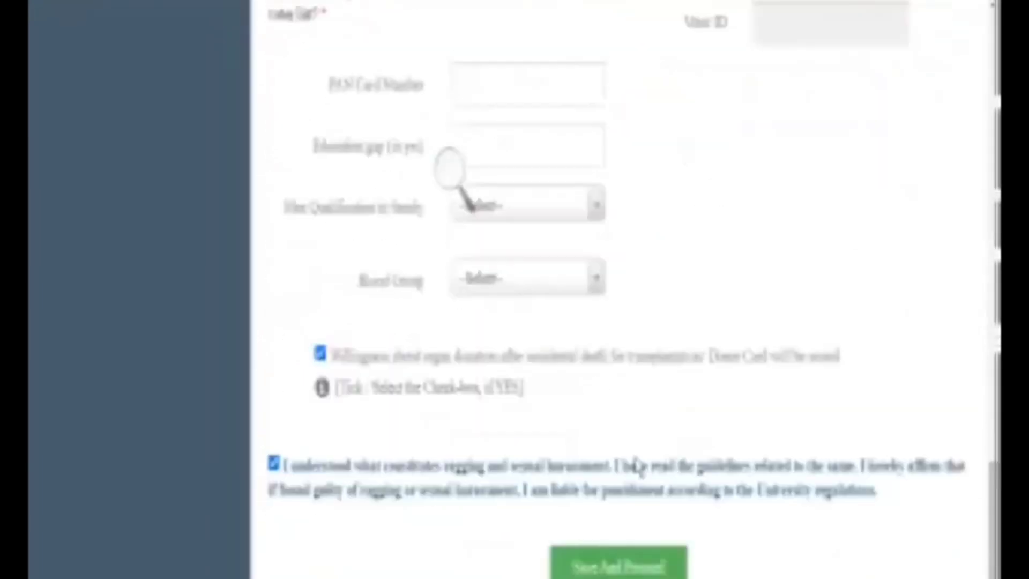
{"action": "left_click", "coordinate": [616, 562]}
Enlarge the page and mark the permanent address as the same as the correspondence address
{"action": "key", "text": "ctrl+plus"}
{"action": "key", "text": "ctrl+plus"}
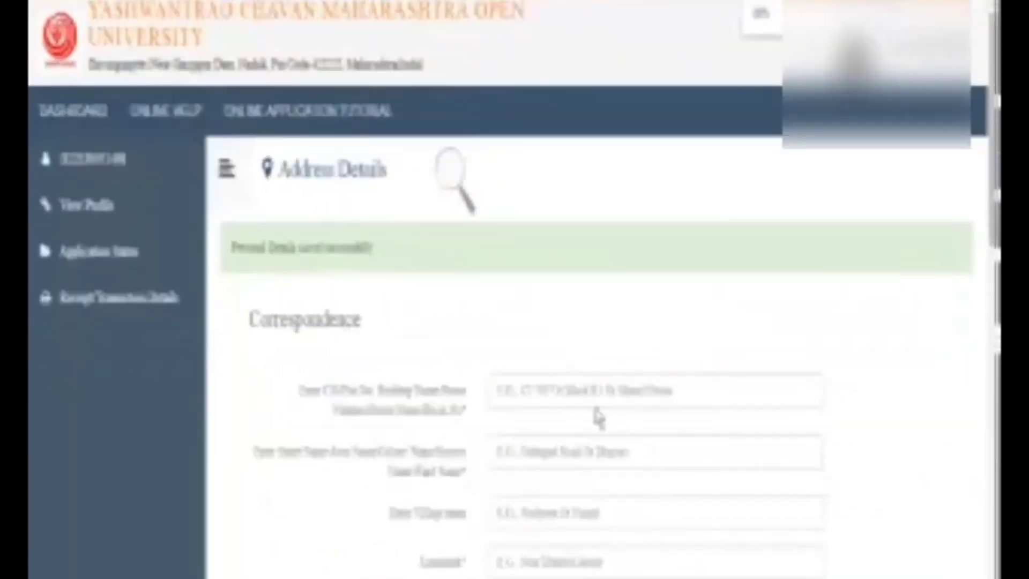
{"action": "left_click_drag", "start_coordinate": [239, 307], "coordinate": [677, 559]}
{"action": "scroll", "coordinate": [678, 509], "scroll_direction": "down", "scroll_amount": 5}
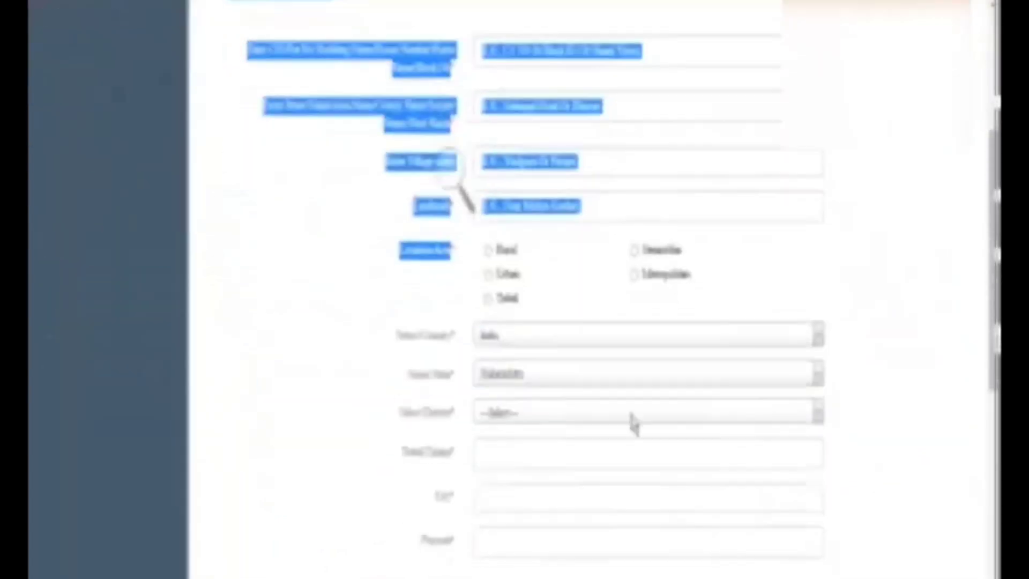
{"action": "scroll", "coordinate": [549, 446], "scroll_direction": "down", "scroll_amount": 3}
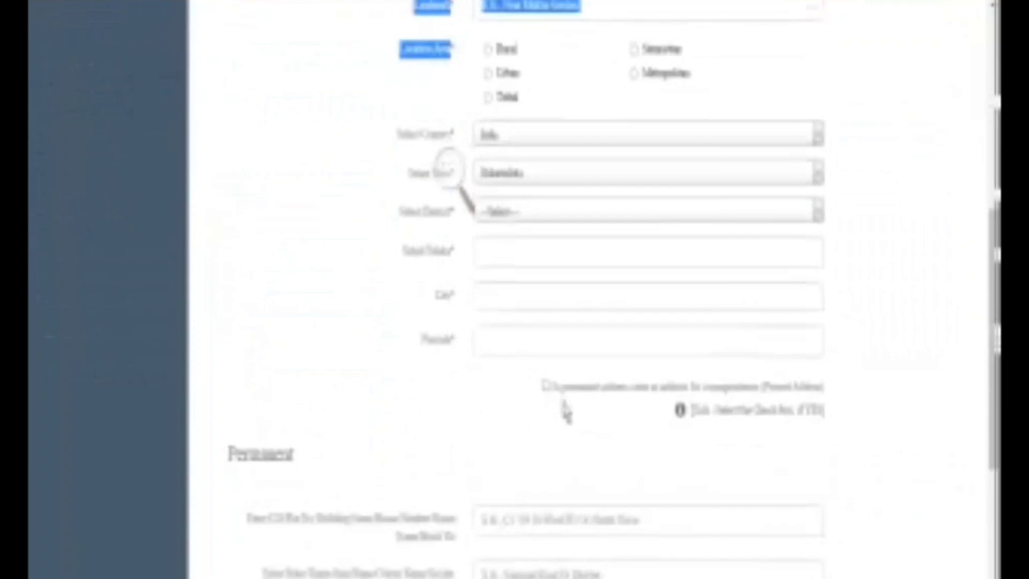
{"action": "key", "text": "ctrl+plus"}
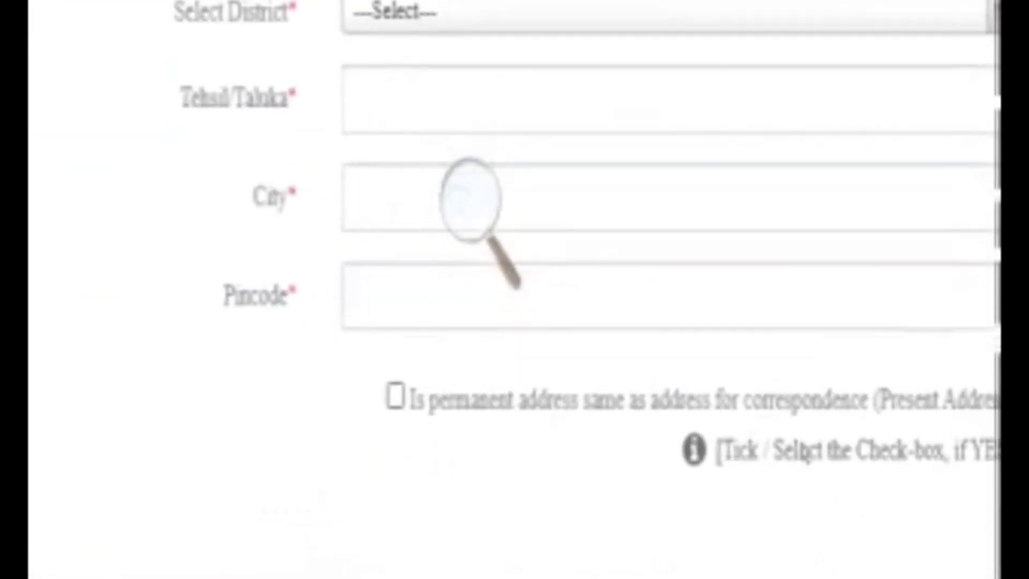
{"action": "left_click", "coordinate": [395, 397]}
{"action": "left_click", "coordinate": [518, 506]}
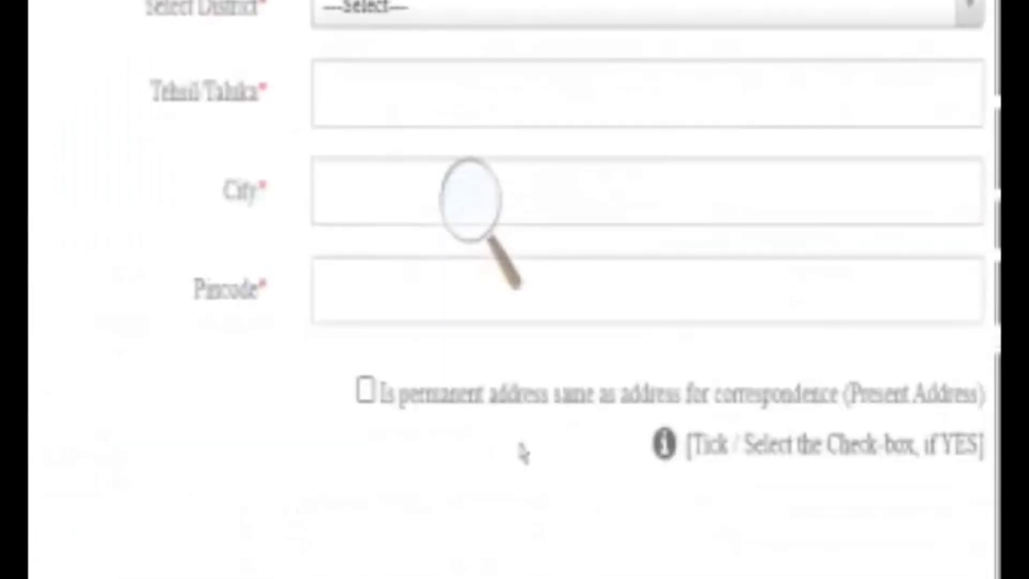
{"action": "left_click", "coordinate": [634, 408]}
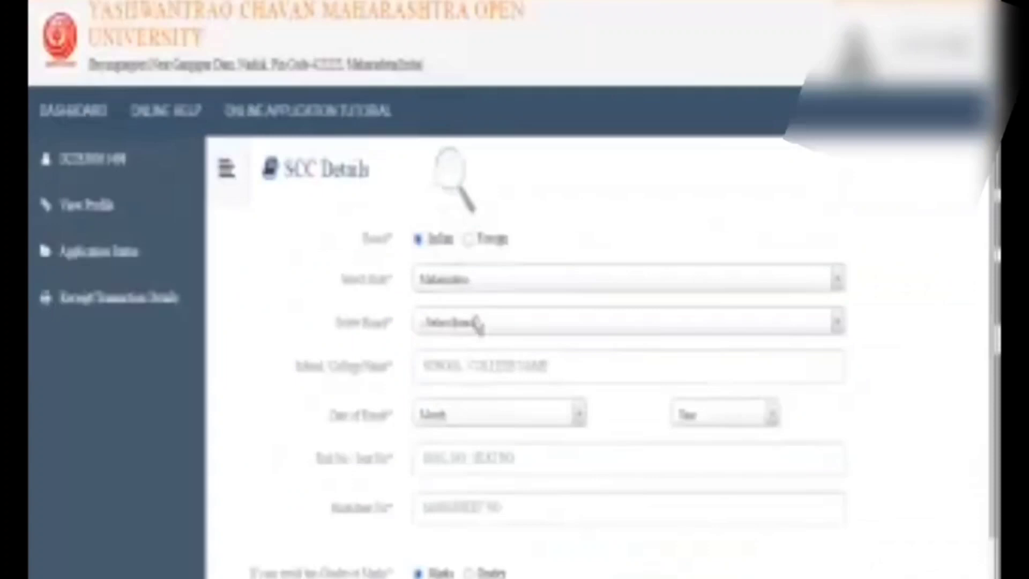
Choose the SSC board, school name, February passing month and year, and enter the roll number
{"action": "left_click", "coordinate": [476, 321]}
{"action": "left_click", "coordinate": [460, 364]}
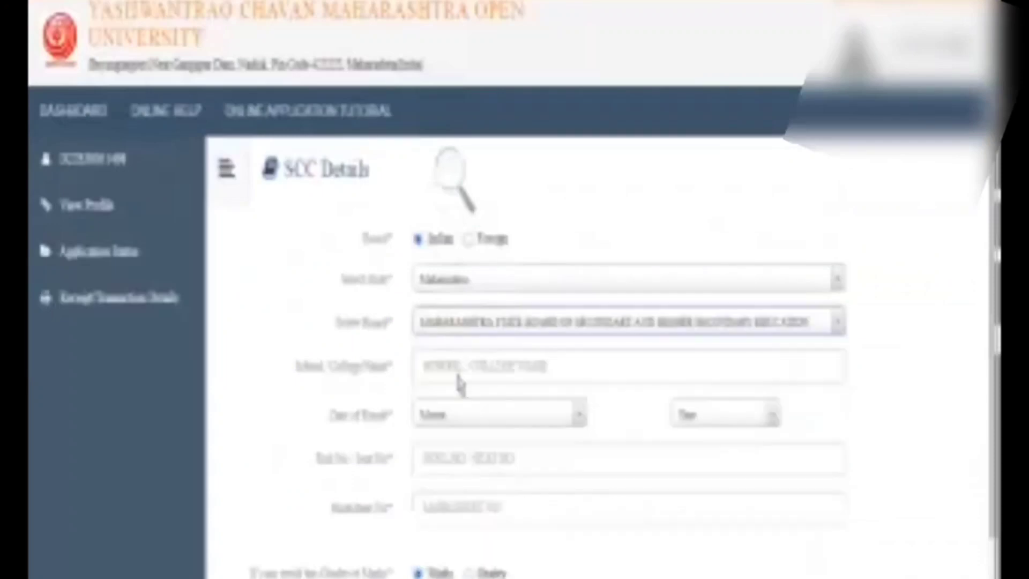
{"action": "left_click", "coordinate": [482, 413]}
{"action": "left_click", "coordinate": [459, 248]}
{"action": "left_click", "coordinate": [723, 414]}
{"action": "left_click", "coordinate": [482, 458]}
Enter the marksheet number and total marks 570, then save the SSC details
{"action": "left_click", "coordinate": [466, 507]}
{"action": "type", "text": "ABC2345"}
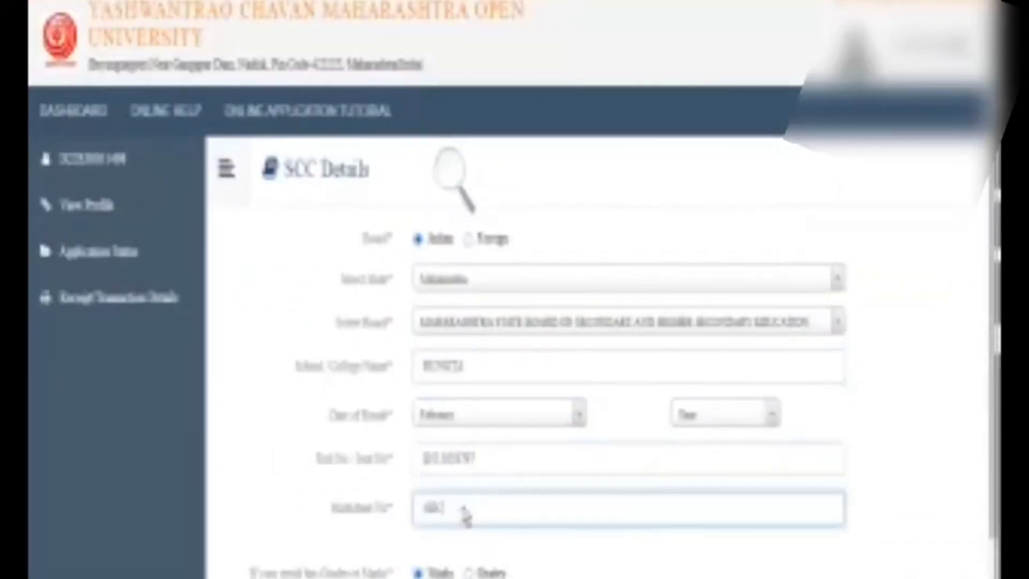
{"action": "scroll", "coordinate": [466, 501], "scroll_direction": "down", "scroll_amount": 3}
{"action": "left_click", "coordinate": [447, 495]}
{"action": "type", "text": "570"}
{"action": "key", "text": "Tab"}
{"action": "left_click", "coordinate": [723, 290]}
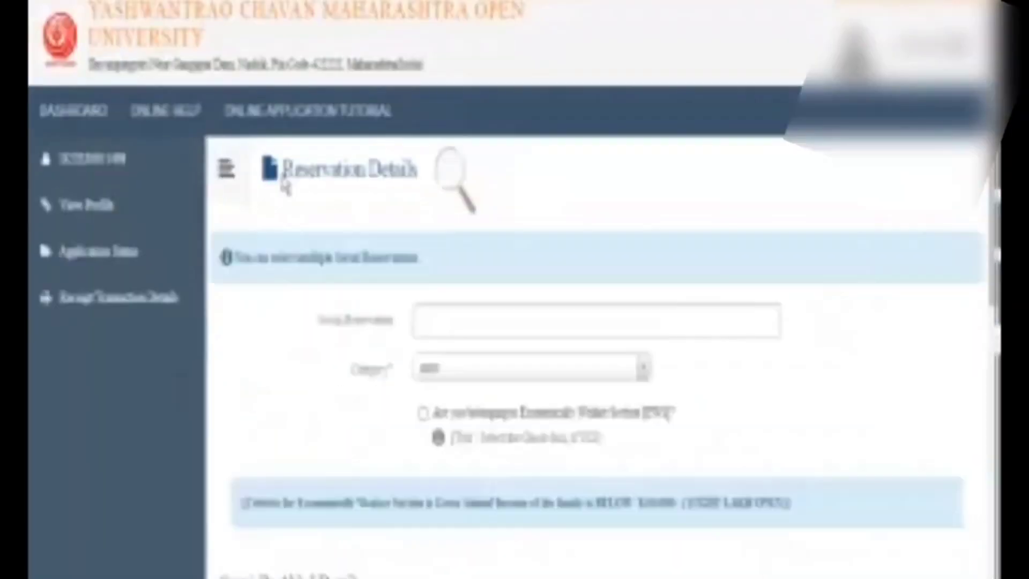
{"action": "left_click_drag", "start_coordinate": [284, 170], "coordinate": [459, 198]}
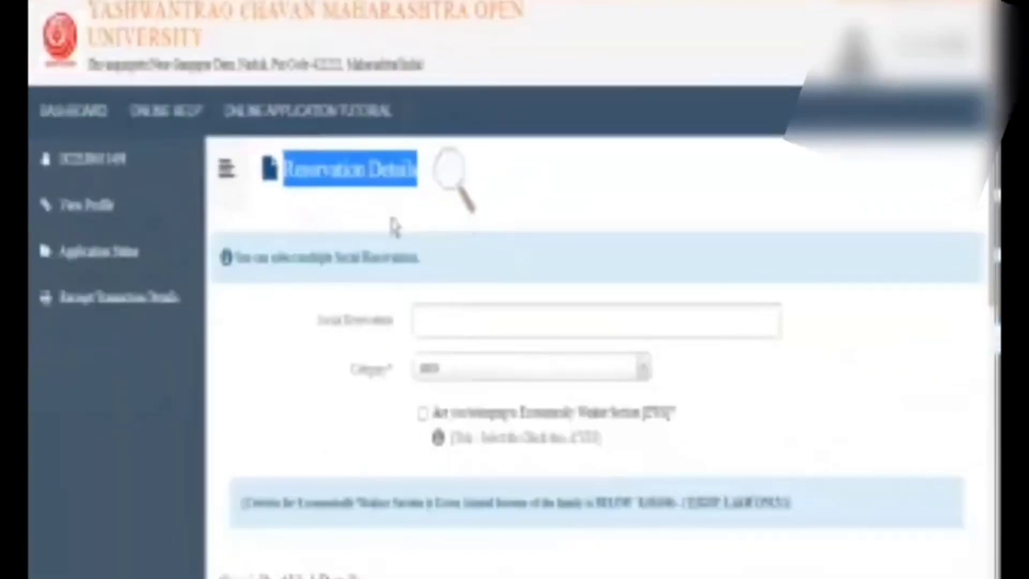
Keep Category GEN, then crop and upload the photograph and signature
{"action": "left_click_drag", "start_coordinate": [306, 323], "coordinate": [737, 530]}
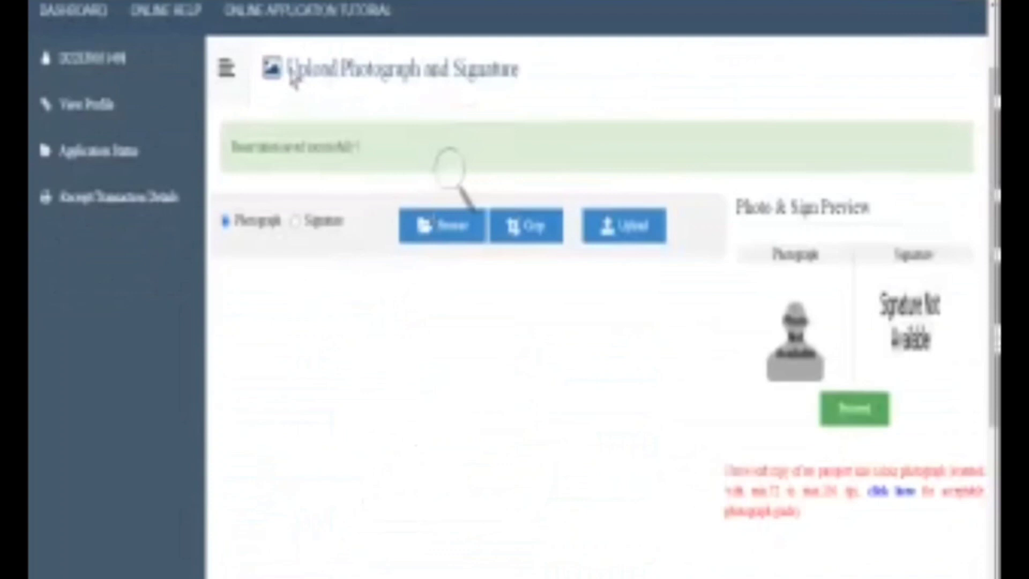
{"action": "left_click_drag", "start_coordinate": [292, 80], "coordinate": [558, 89]}
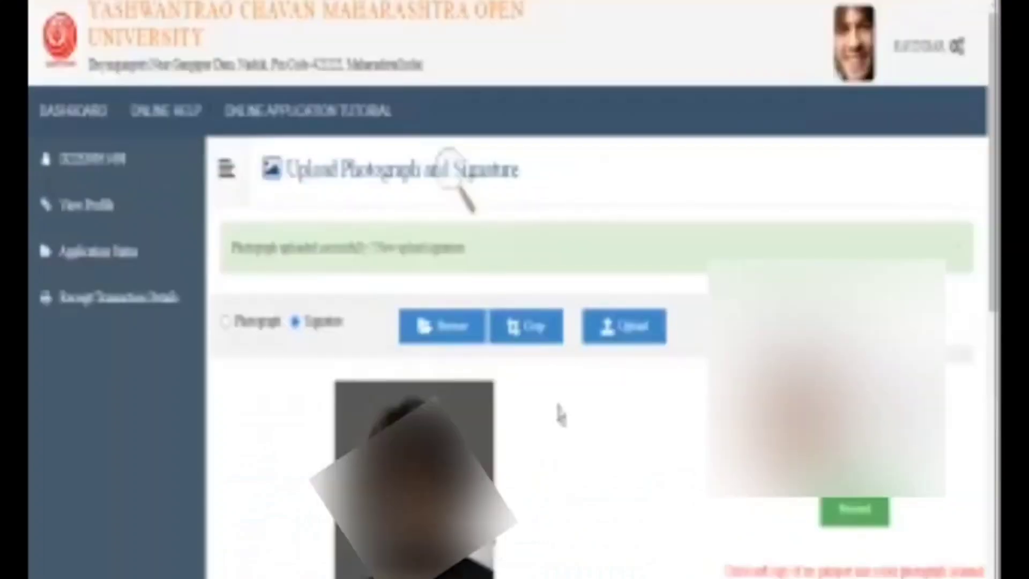
{"action": "left_click", "coordinate": [528, 343]}
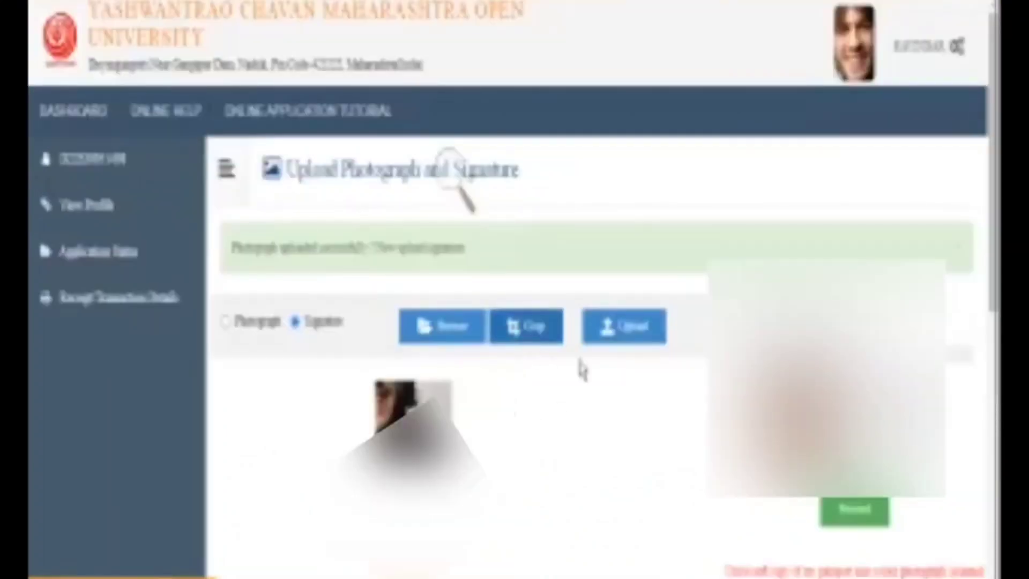
{"action": "left_click", "coordinate": [632, 343]}
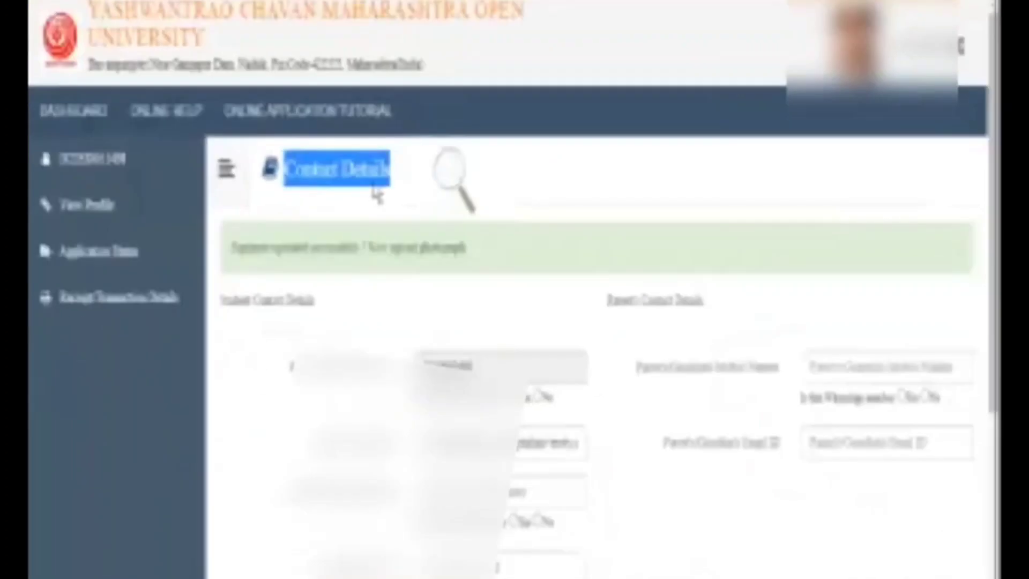
{"action": "scroll", "coordinate": [399, 331], "scroll_direction": "down", "scroll_amount": 4}
{"action": "left_click_drag", "start_coordinate": [283, 180], "coordinate": [752, 415]}
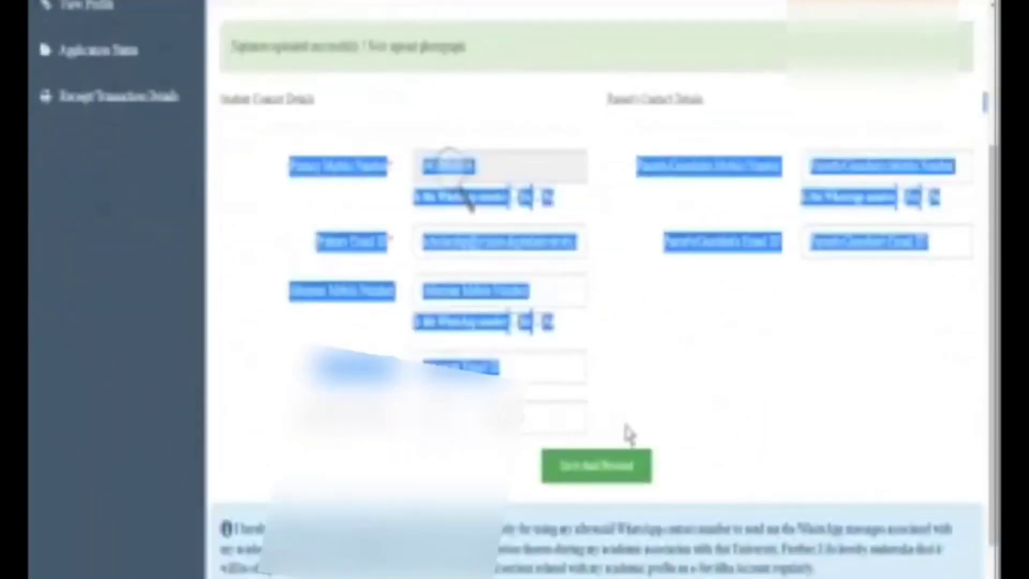
Review the Primary Mobile, Primary Email, Alternate Mobile and WhatsApp fields on the contact form
{"action": "left_click", "coordinate": [297, 244]}
{"action": "left_click_drag", "start_coordinate": [281, 166], "coordinate": [388, 167]}
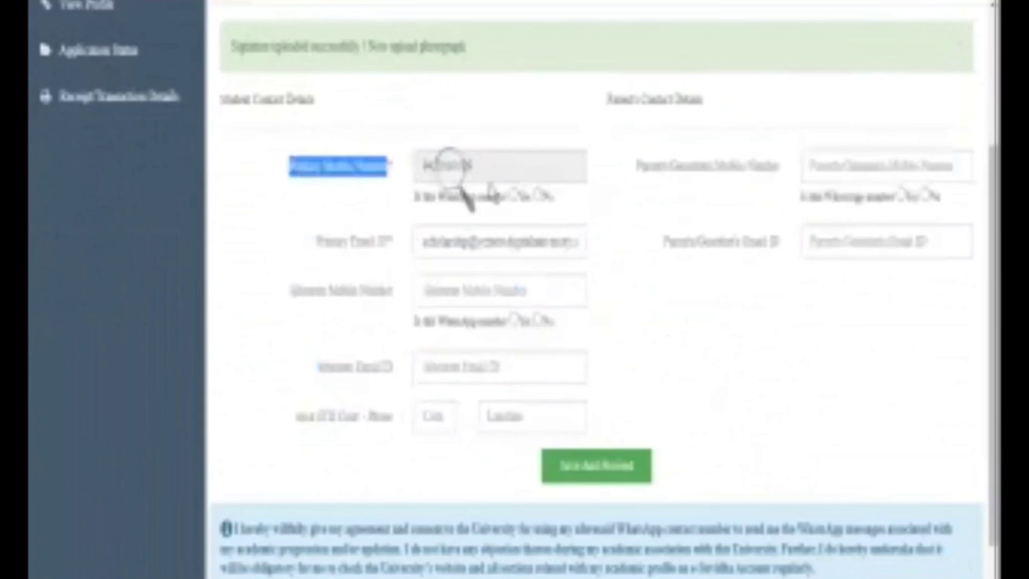
{"action": "left_click_drag", "start_coordinate": [284, 304], "coordinate": [294, 374]}
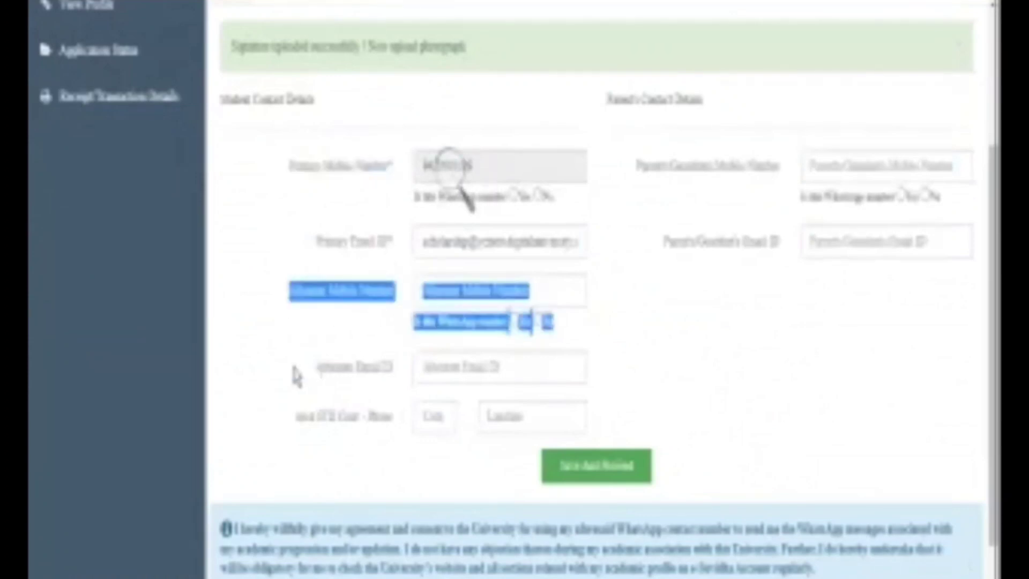
{"action": "left_click", "coordinate": [734, 399]}
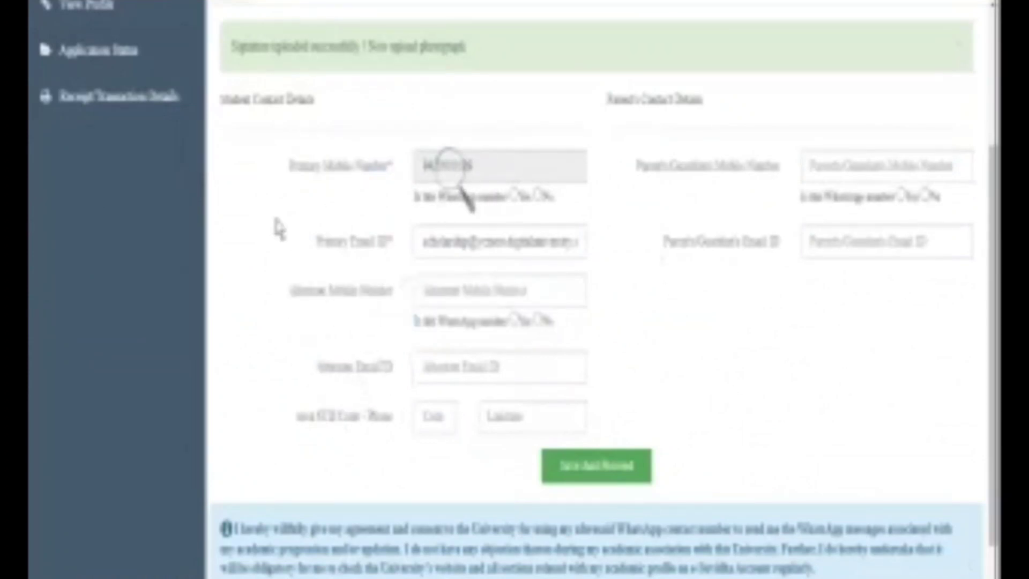
{"action": "left_click_drag", "start_coordinate": [308, 238], "coordinate": [394, 251]}
{"action": "left_click", "coordinate": [756, 414]}
{"action": "left_click_drag", "start_coordinate": [273, 166], "coordinate": [391, 196]}
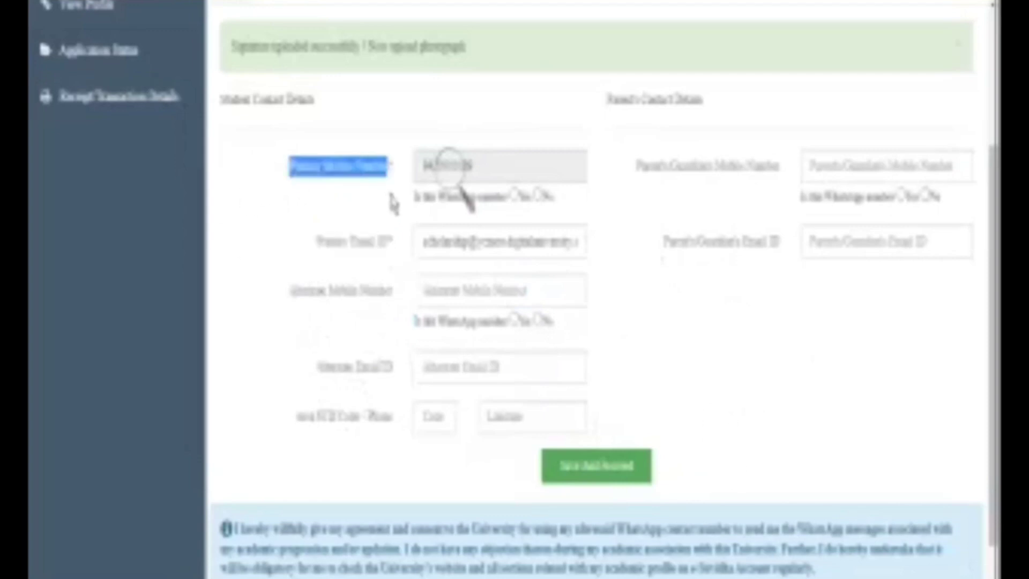
{"action": "left_click_drag", "start_coordinate": [316, 241], "coordinate": [403, 260]}
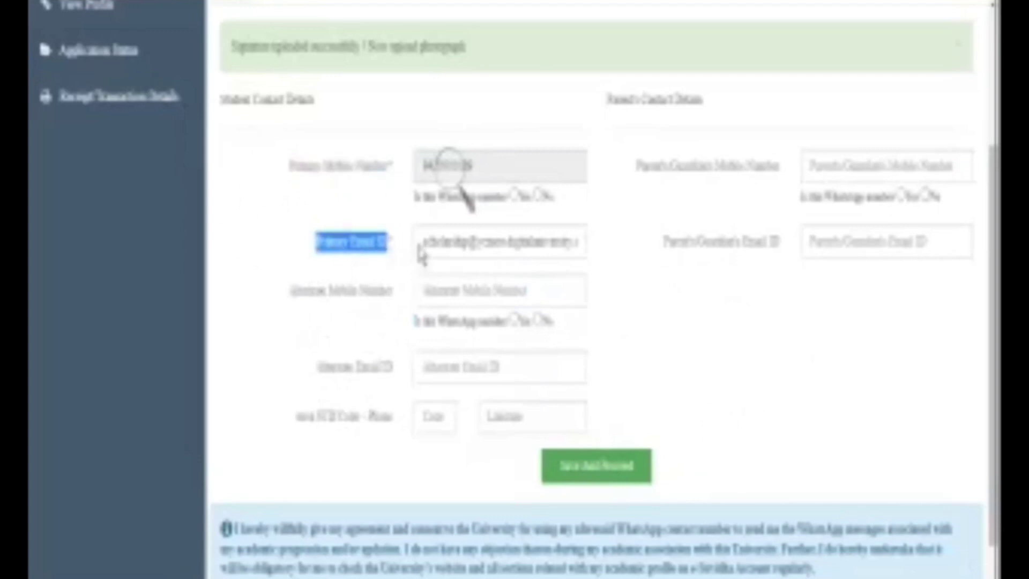
{"action": "left_click", "coordinate": [541, 343]}
{"action": "left_click_drag", "start_coordinate": [395, 322], "coordinate": [408, 327]}
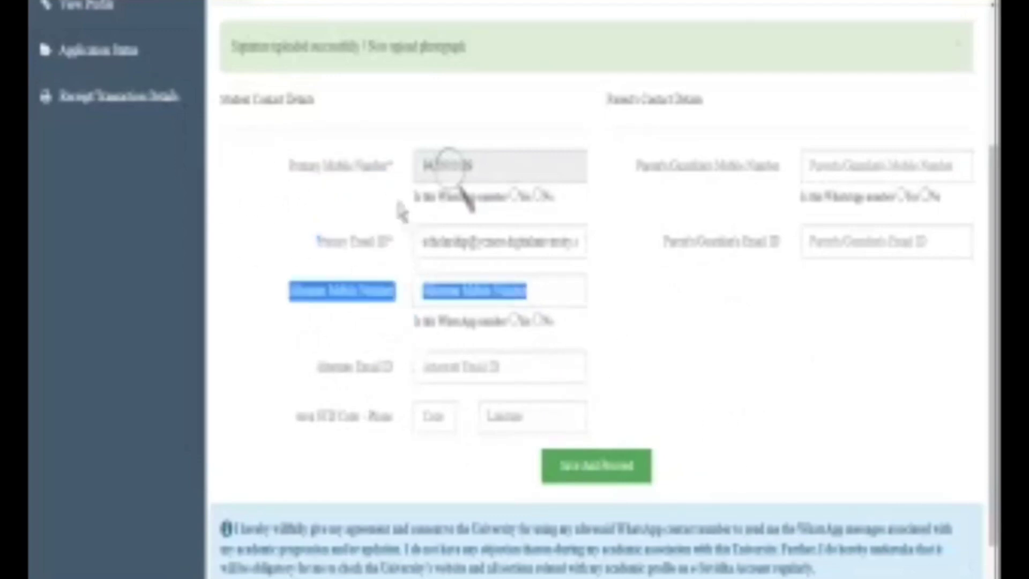
{"action": "left_click_drag", "start_coordinate": [396, 211], "coordinate": [568, 217]}
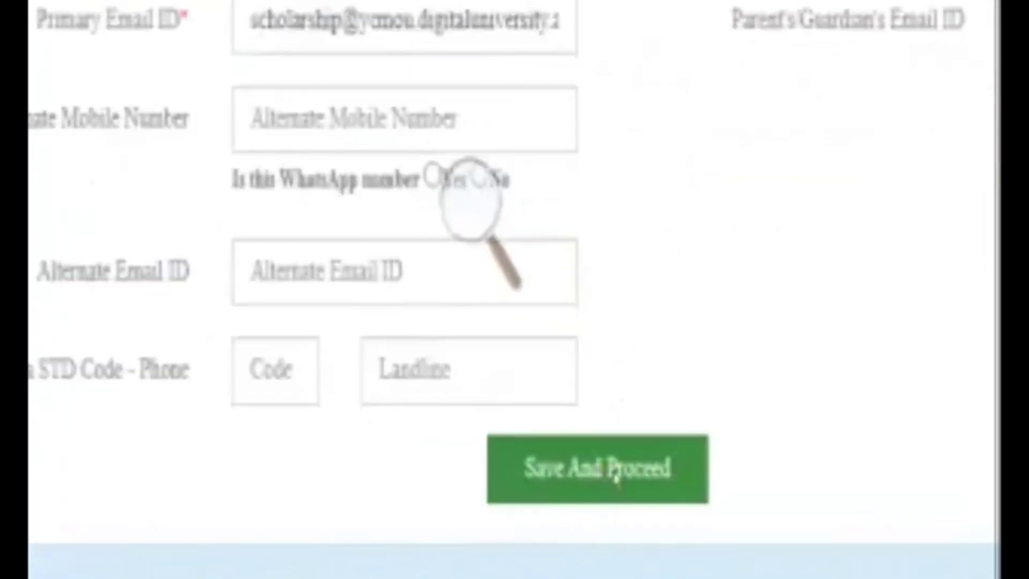
Save the contact details and begin confirming the completed profile details
{"action": "left_click", "coordinate": [616, 475]}
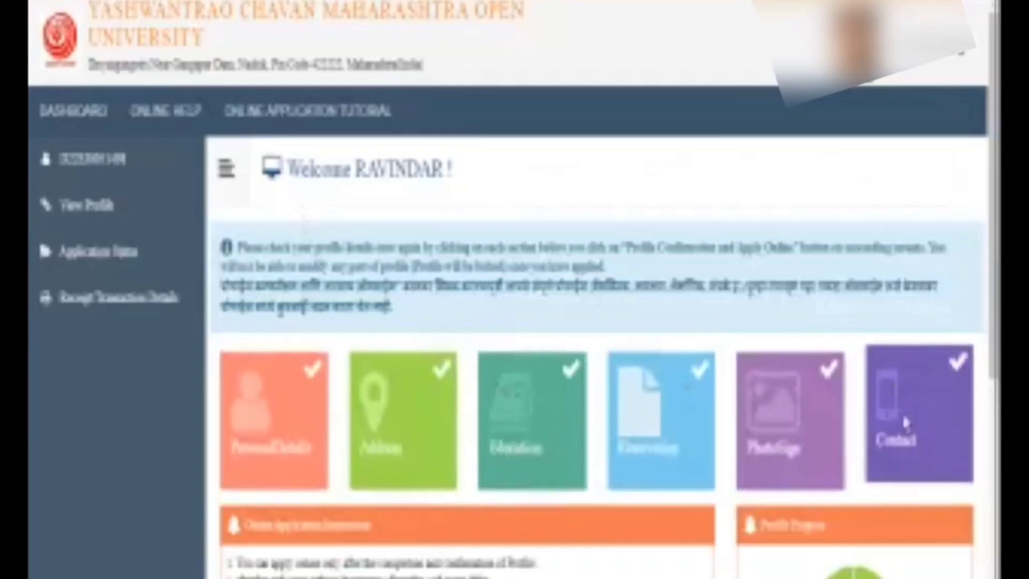
{"action": "scroll", "coordinate": [788, 426], "scroll_direction": "down", "scroll_amount": 5}
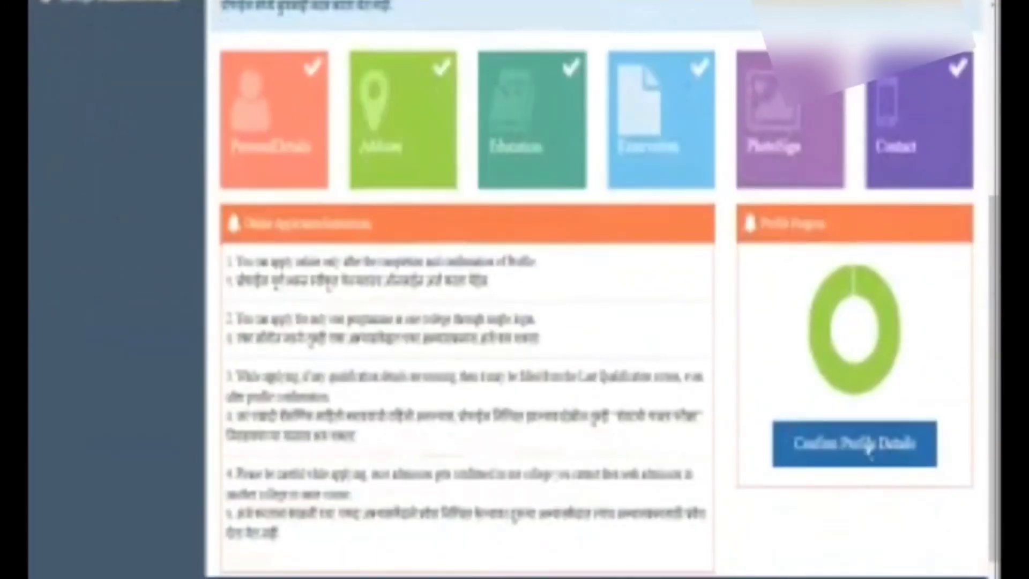
{"action": "left_click", "coordinate": [862, 454]}
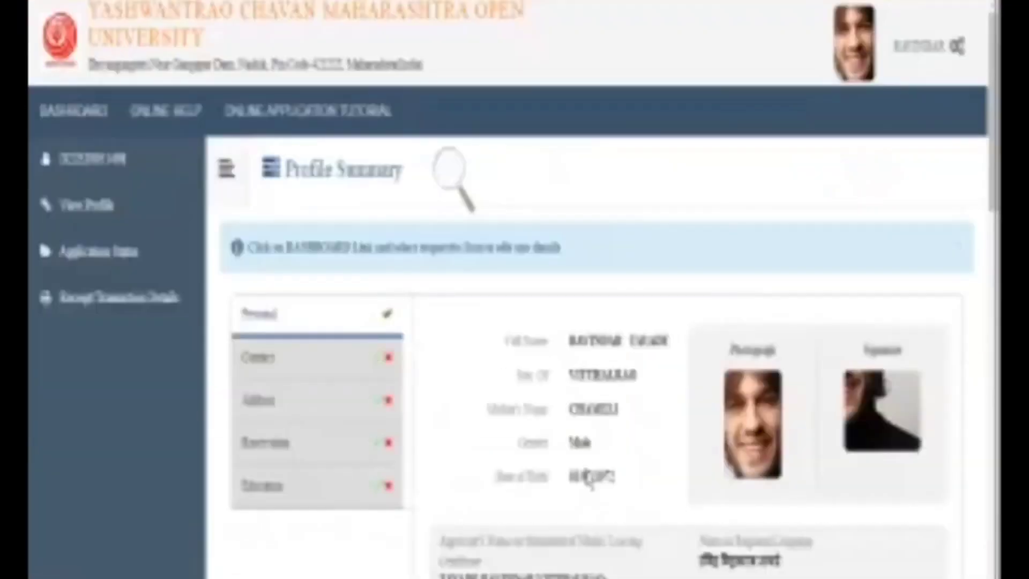
Tick the Profile Summary declaration that all personal, contact, address and education details are correct
{"action": "scroll", "coordinate": [613, 475], "scroll_direction": "down", "scroll_amount": 15}
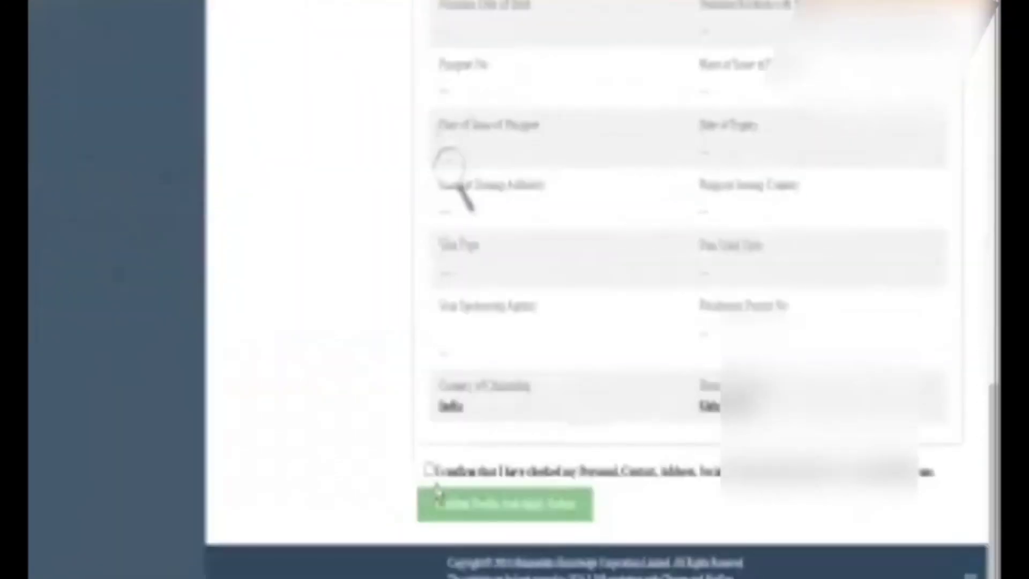
{"action": "left_click", "coordinate": [428, 470]}
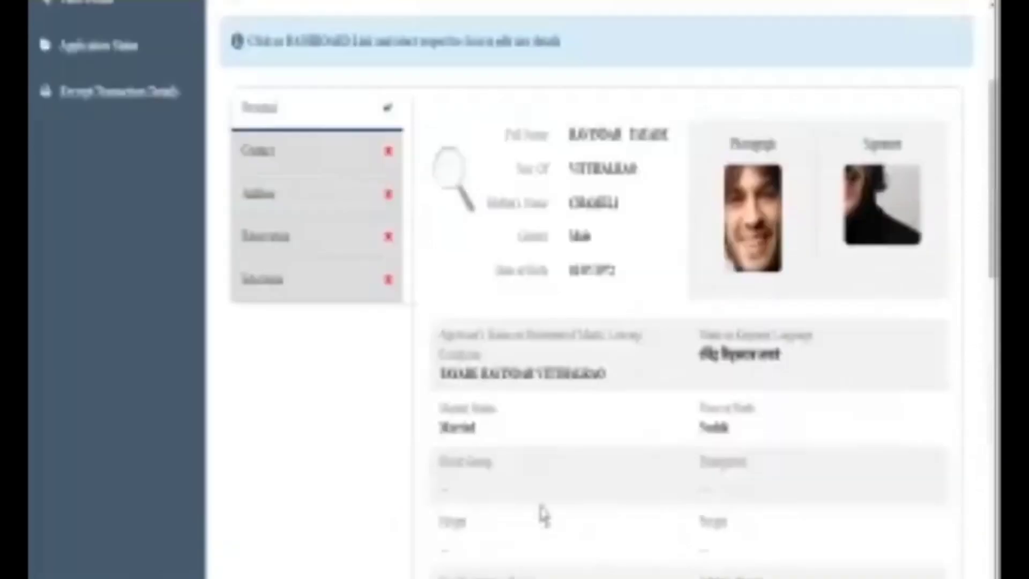
{"action": "scroll", "coordinate": [542, 514], "scroll_direction": "down", "scroll_amount": 10}
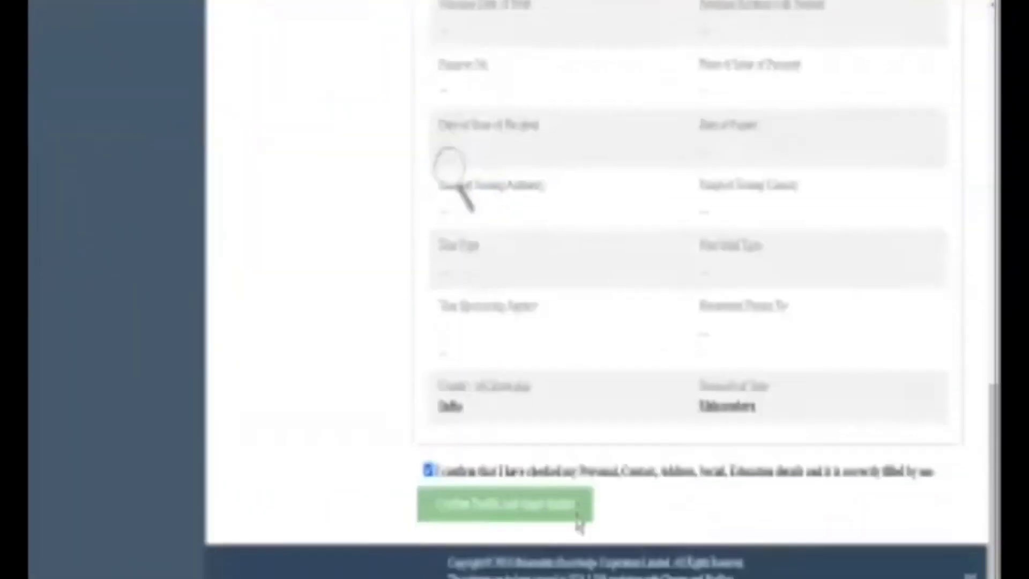